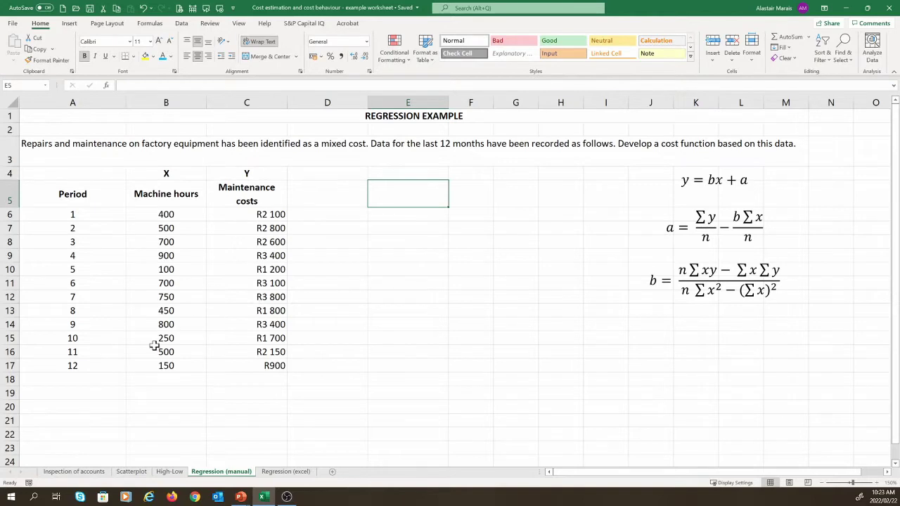
# Total the machine hours B6:B17 with a SUM formula in B18 and make the total bold
pyautogui.click(152, 381)
pyautogui.write('=sum(')
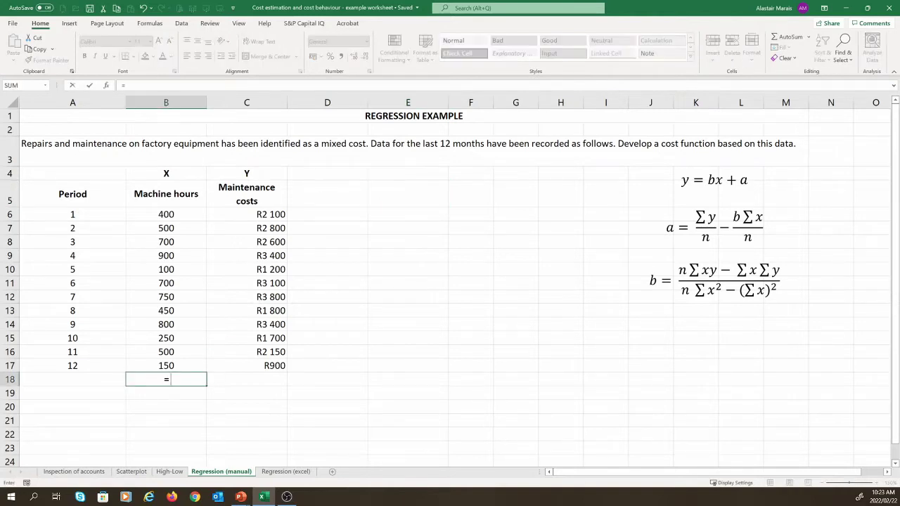
pyautogui.press('Up')
pyautogui.hotkey('shift', 'Up')
pyautogui.hotkey('shift', 'Up')
pyautogui.hotkey('shift', 'Up')
pyautogui.hotkey('shift', 'Up')
pyautogui.hotkey('shift', 'Up')
pyautogui.hotkey('shift', 'Up')
pyautogui.hotkey('shift', 'Up')
pyautogui.hotkey('shift', 'Up')
pyautogui.hotkey('shift', 'Up')
pyautogui.hotkey('shift', 'Up')
pyautogui.hotkey('shift', 'Up')
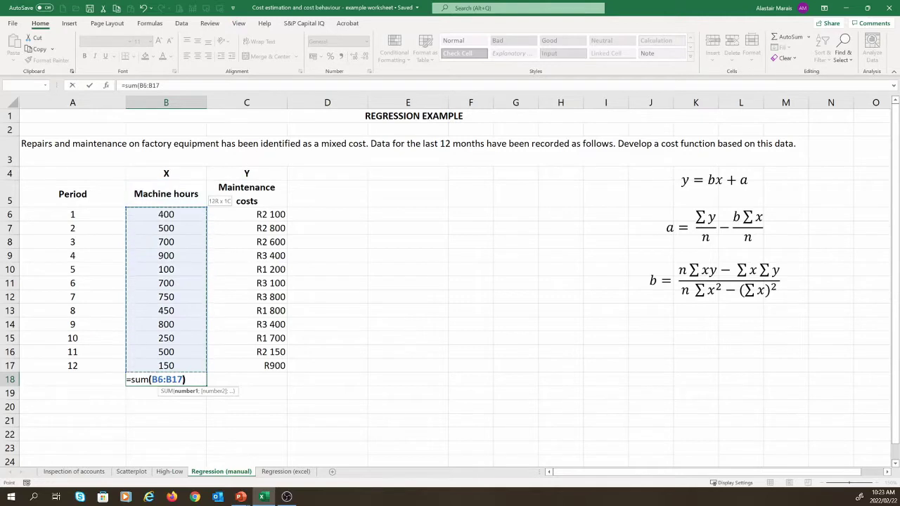
pyautogui.press('Return')
pyautogui.click(152, 381)
pyautogui.hotkey('ctrl', 'b')
# Total the maintenance costs C6:C17 with a SUM formula in C18
pyautogui.press('Right')
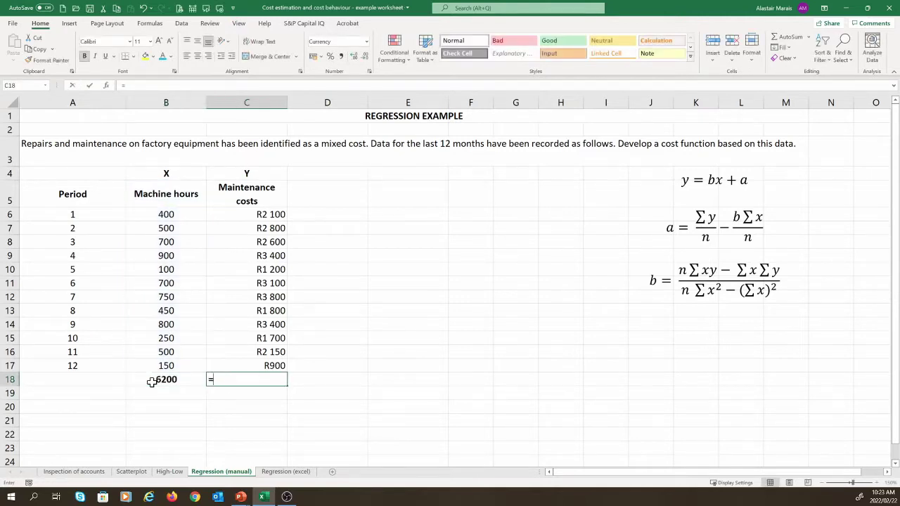
pyautogui.write('=sum(')
pyautogui.press('Up')
pyautogui.hotkey('shift', 'Up')
pyautogui.hotkey('shift', 'Up')
pyautogui.hotkey('shift', 'Up')
pyautogui.hotkey('shift', 'Up')
pyautogui.hotkey('shift', 'Up')
pyautogui.hotkey('shift', 'Up')
pyautogui.hotkey('shift', 'Up')
pyautogui.hotkey('shift', 'Up')
pyautogui.hotkey('shift', 'Up')
pyautogui.hotkey('shift', 'Up')
pyautogui.hotkey('shift', 'Up')
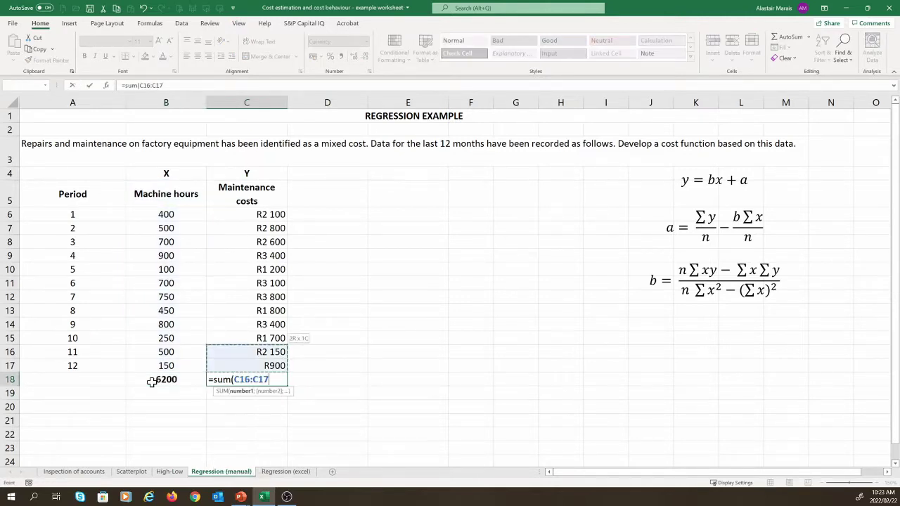
pyautogui.write(')')
pyautogui.press('Return')
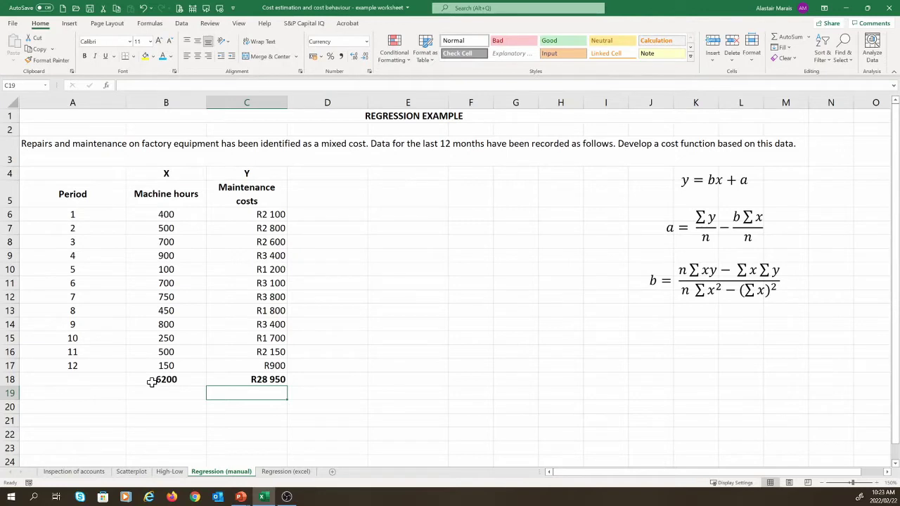
# Count the periods A6:A17 with a COUNT formula in A18
pyautogui.press('Up')
pyautogui.press('Left')
pyautogui.press('Left')
pyautogui.write('=')
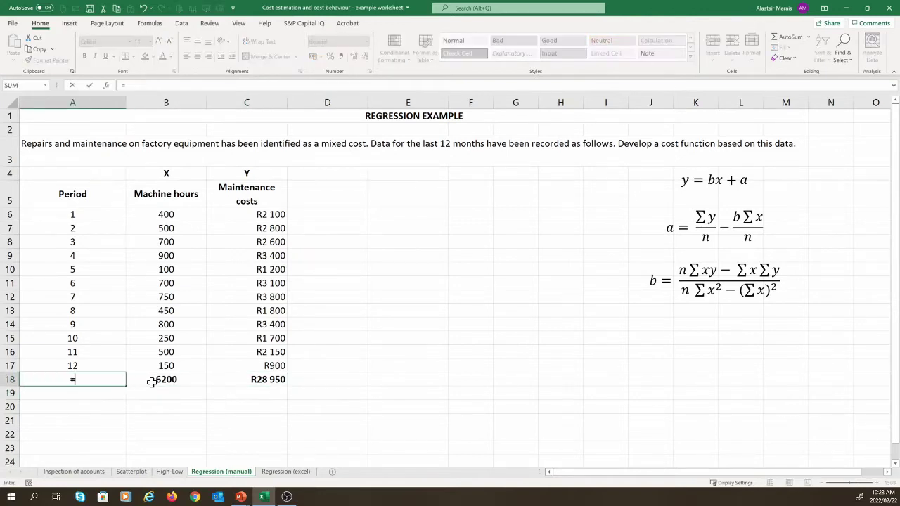
pyautogui.write('count(')
pyautogui.press('Up')
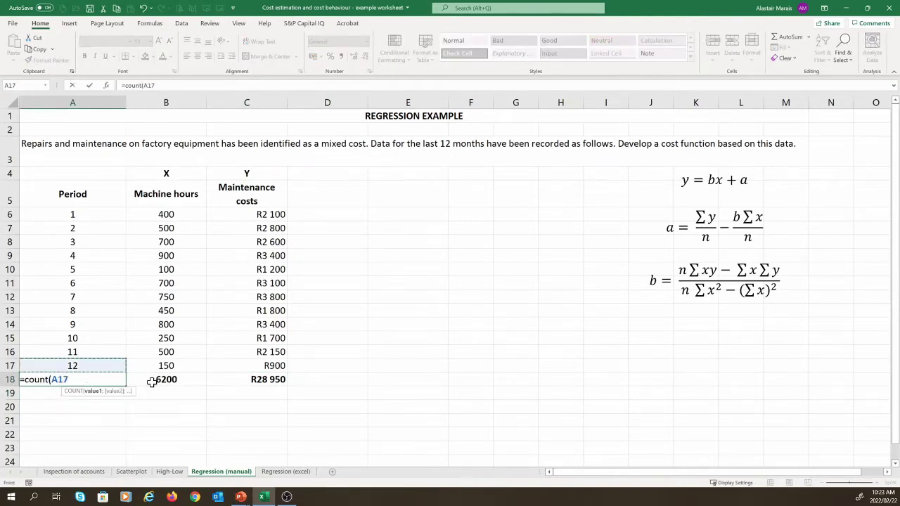
pyautogui.hotkey('shift', 'Up')
pyautogui.hotkey('shift', 'Up')
pyautogui.hotkey('shift', 'Up')
pyautogui.hotkey('shift', 'Up')
pyautogui.hotkey('shift', 'Up')
pyautogui.hotkey('shift', 'Up')
pyautogui.hotkey('shift', 'Up')
pyautogui.hotkey('shift', 'Up')
pyautogui.hotkey('shift', 'Up')
pyautogui.hotkey('shift', 'Up')
pyautogui.hotkey('shift', 'Up')
pyautogui.write(')')
pyautogui.press('Return')
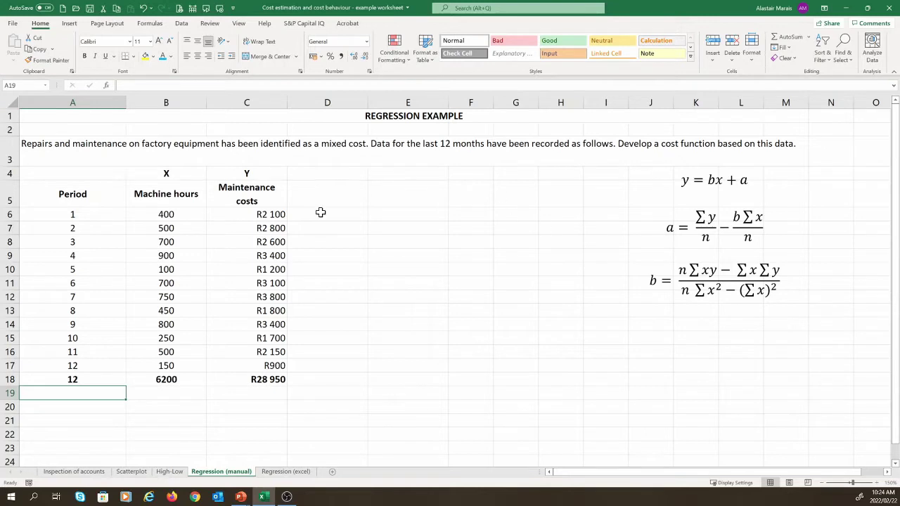
# Add the column heading XY in D5, beside Maintenance costs
pyautogui.click(338, 193)
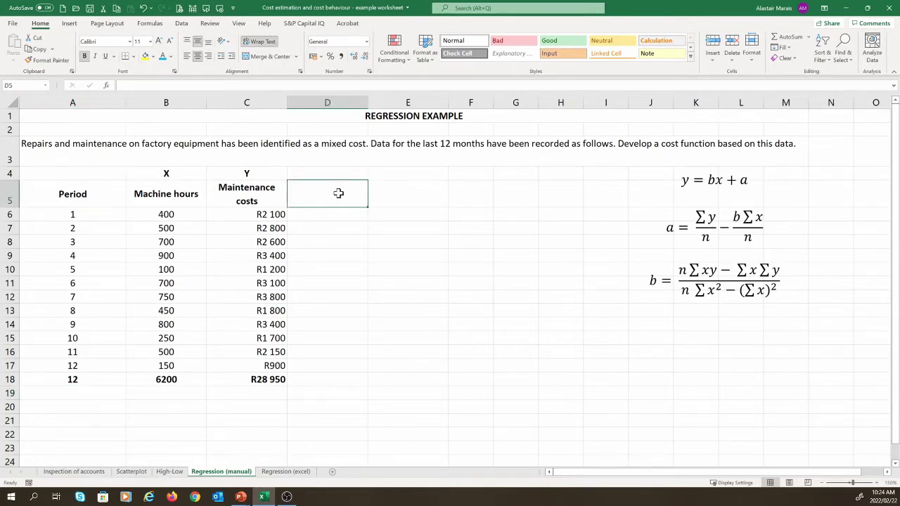
pyautogui.write('XY')
pyautogui.press('Return')
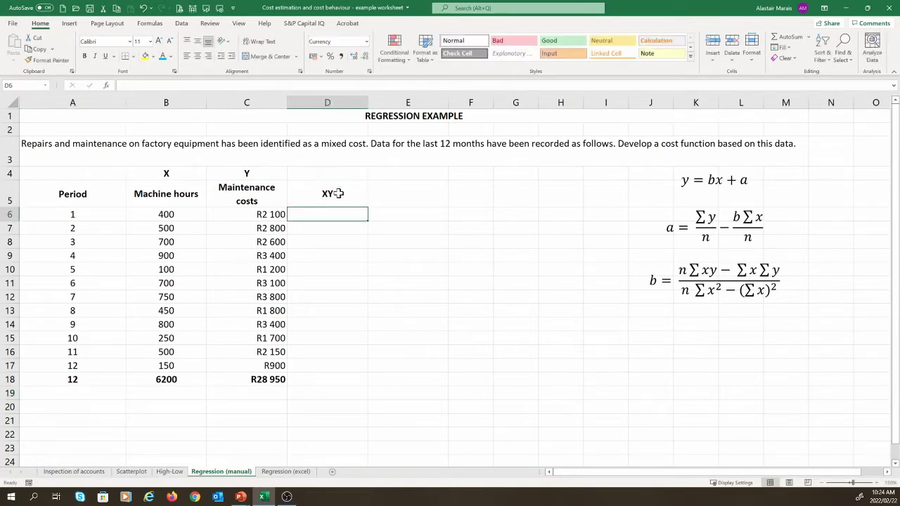
# Multiply machine hours by maintenance costs with =B6*C6 in D6 and fill the formula down to D17
pyautogui.write('=')
pyautogui.press('Left')
pyautogui.press('Left')
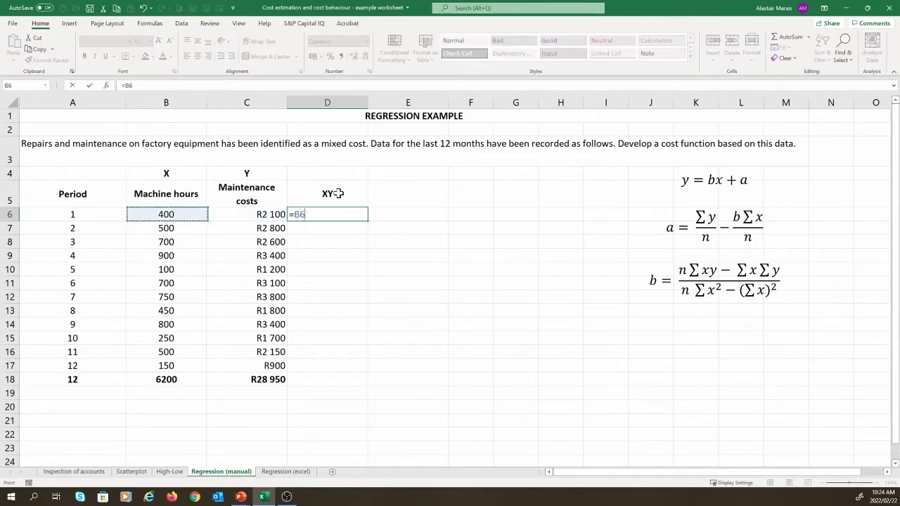
pyautogui.write('*')
pyautogui.press('Left')
pyautogui.press('Return')
pyautogui.click(344, 213)
pyautogui.moveTo(367, 221); pyautogui.dragTo(349, 370)
# Total the XY column D6:D17 with a SUM formula in D18
pyautogui.click(345, 378)
pyautogui.write('=sum(')
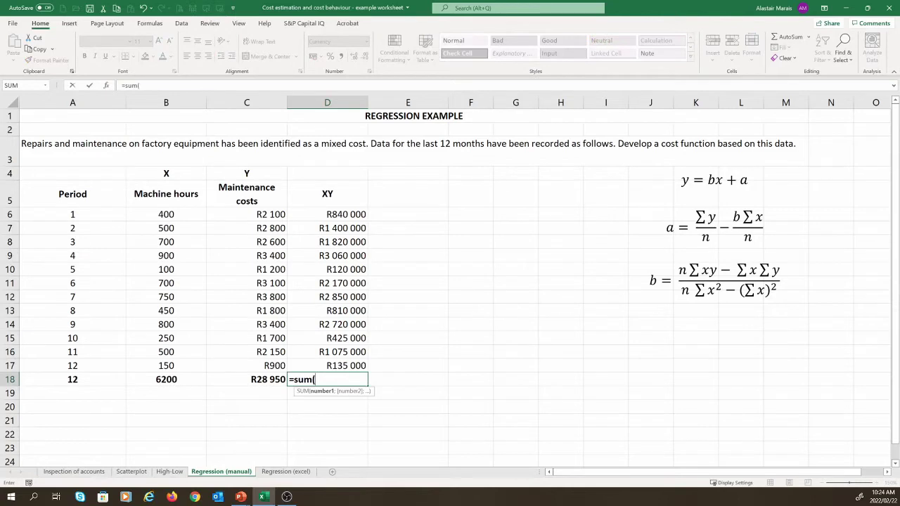
pyautogui.press('Up')
pyautogui.moveTo(355, 364); pyautogui.dragTo(358, 212)
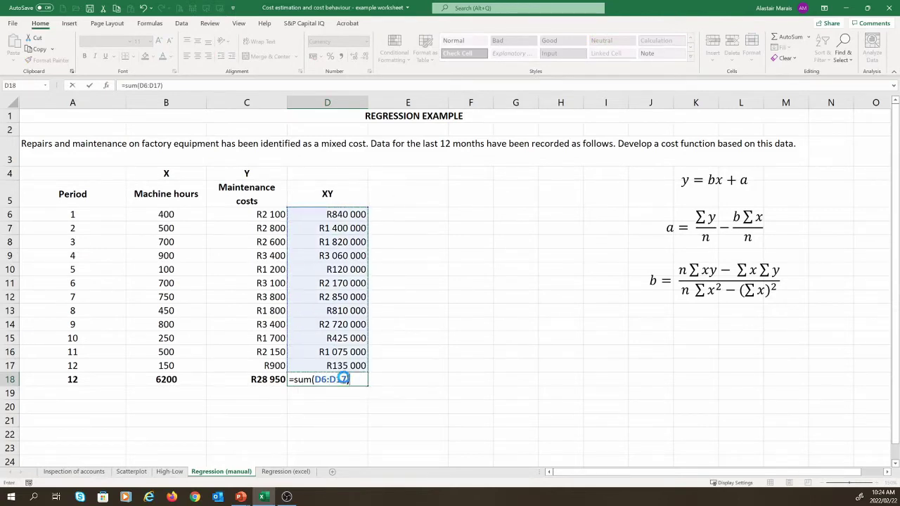
pyautogui.press('Return')
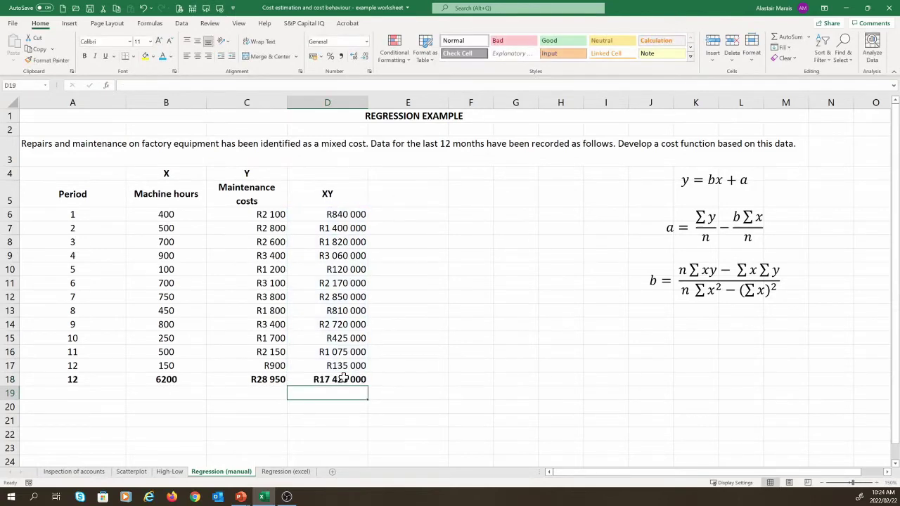
# Add the column heading X2 in E5, beside XY
pyautogui.click(376, 199)
pyautogui.write('X2')
pyautogui.press('Return')
# Square the machine hours with =B6^2 in E6 and fill the formula down to E17
pyautogui.write('=')
pyautogui.press('Left')
pyautogui.press('Left')
pyautogui.press('Left')
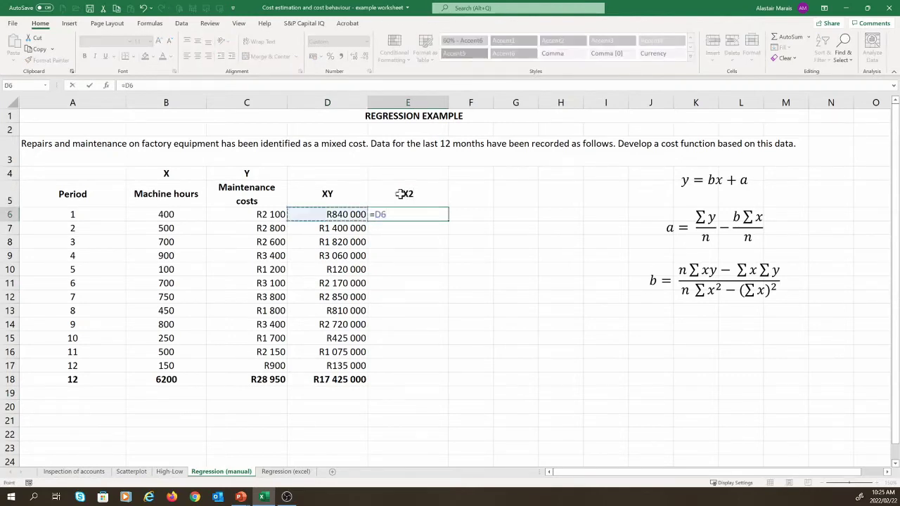
pyautogui.write('^2')
pyautogui.press('Return')
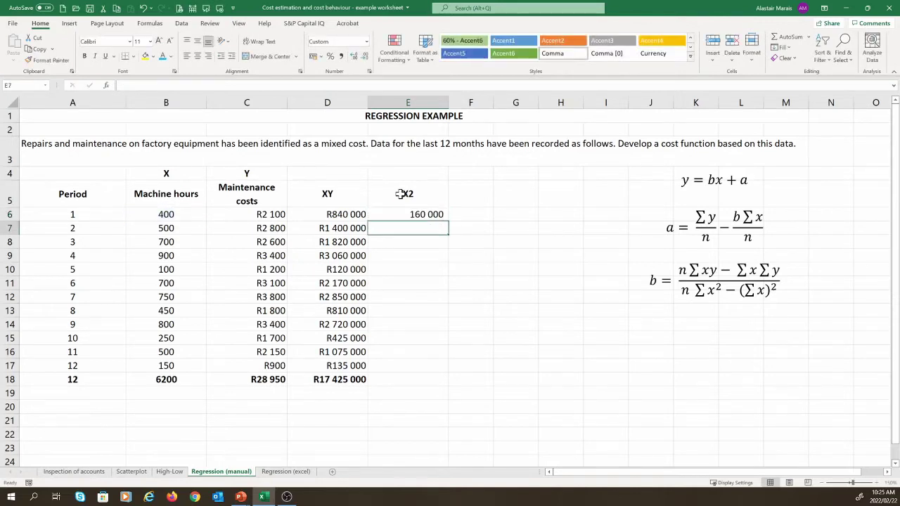
pyautogui.click(407, 215)
pyautogui.moveTo(448, 221); pyautogui.dragTo(430, 370)
# Total the X2 column E6:E17 with a SUM formula in E18
pyautogui.click(414, 379)
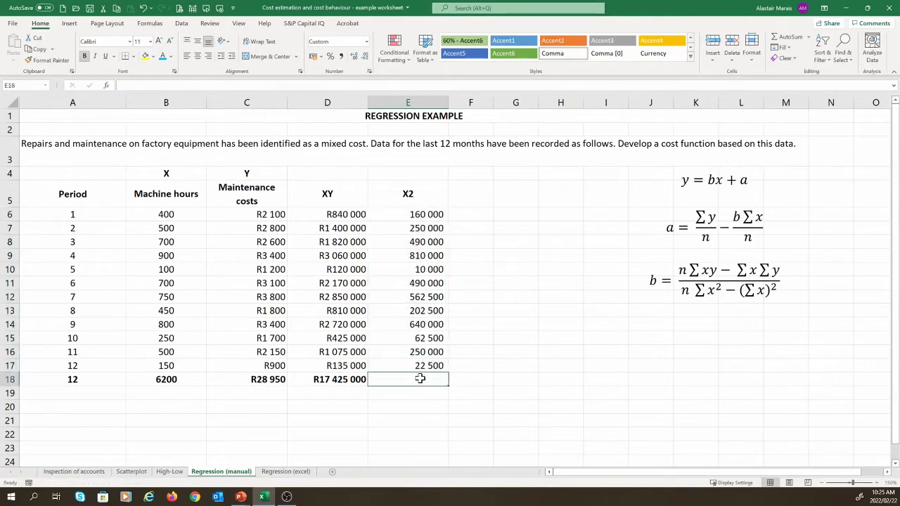
pyautogui.write('=sum(')
pyautogui.press('Up')
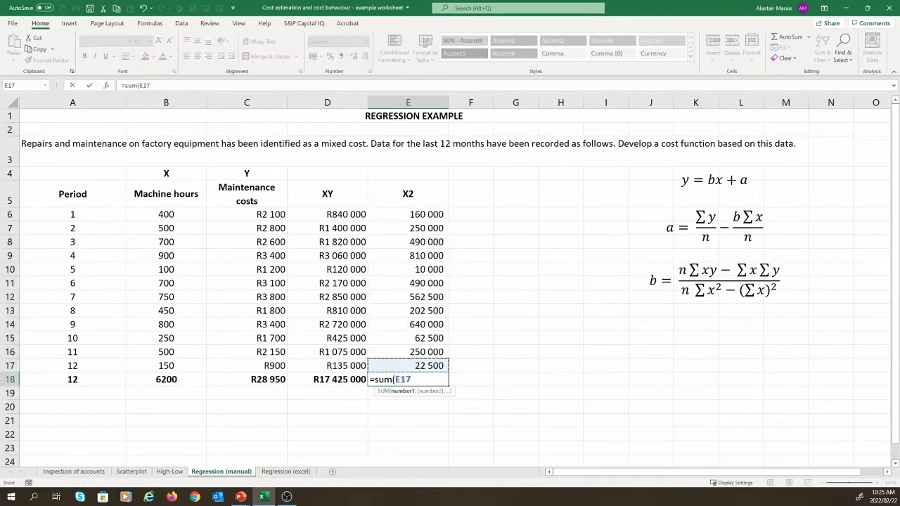
pyautogui.moveTo(429, 365); pyautogui.dragTo(432, 215)
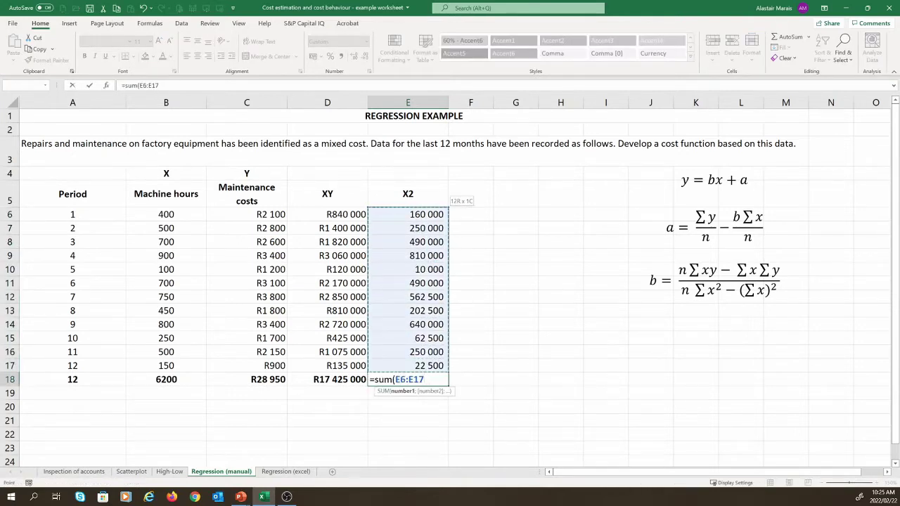
pyautogui.press('Return')
# Enter the label B in A20, below the totals row
pyautogui.press('Return')
pyautogui.press('Left')
pyautogui.press('Left')
pyautogui.press('Left')
pyautogui.press('Left')
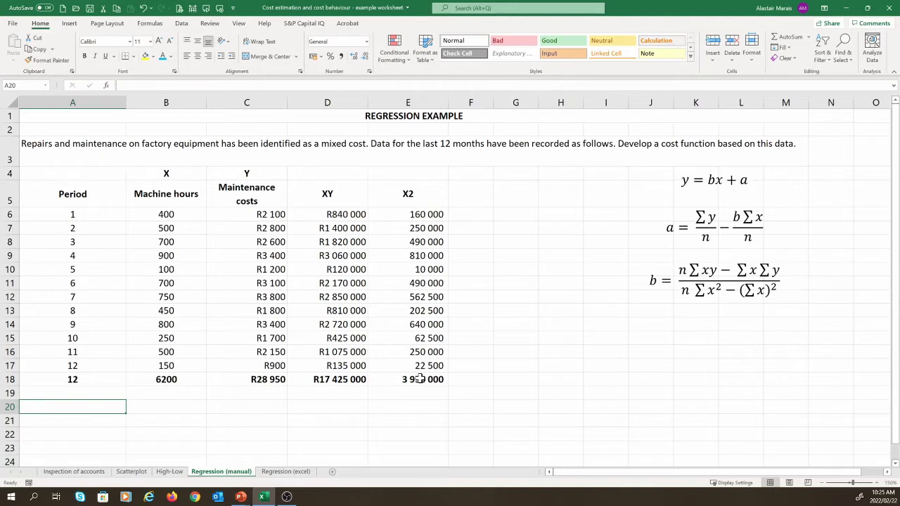
pyautogui.write('B')
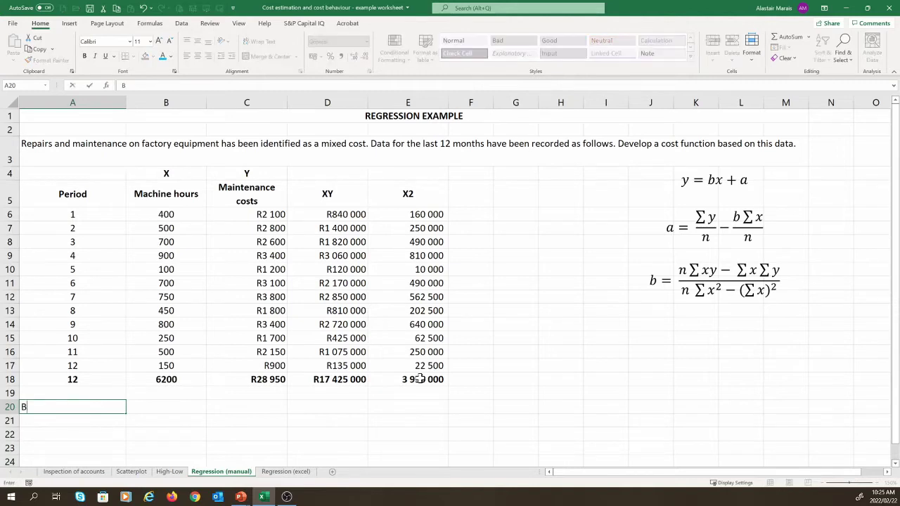
pyautogui.press('Tab')
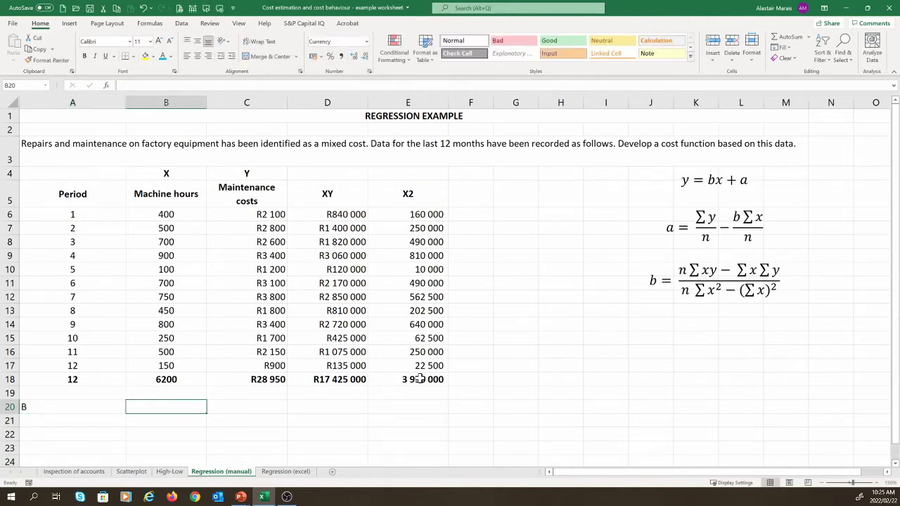
# Begin the formula for b in B20 with the numerator (A18*D18-B18*C18
pyautogui.write('=(')
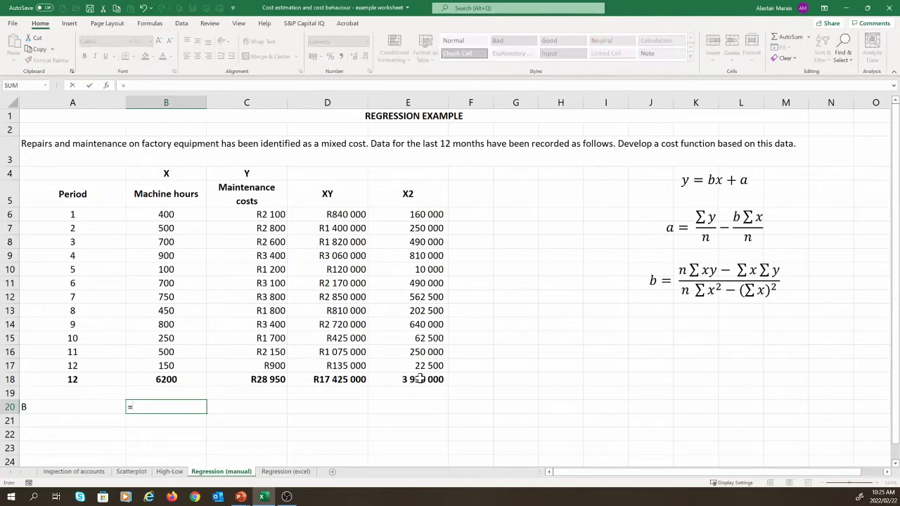
pyautogui.press('Up')
pyautogui.press('Up')
pyautogui.press('Left')
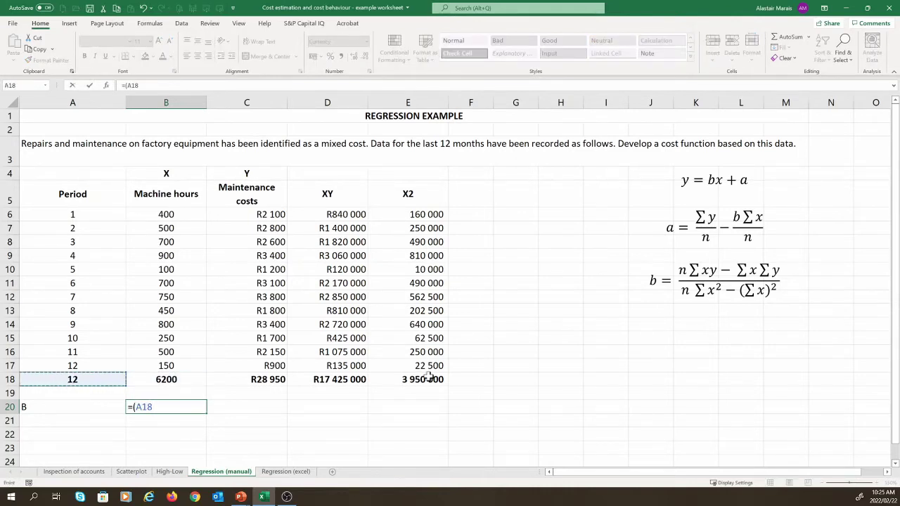
pyautogui.write('*')
pyautogui.press('Up')
pyautogui.press('Up')
pyautogui.press('Right')
pyautogui.press('Right')
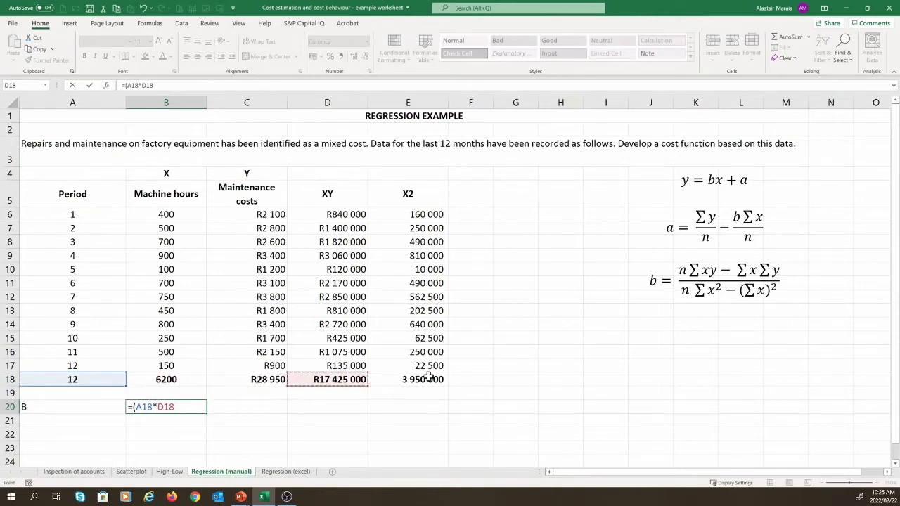
pyautogui.write('-')
pyautogui.press('Up')
pyautogui.press('Up')
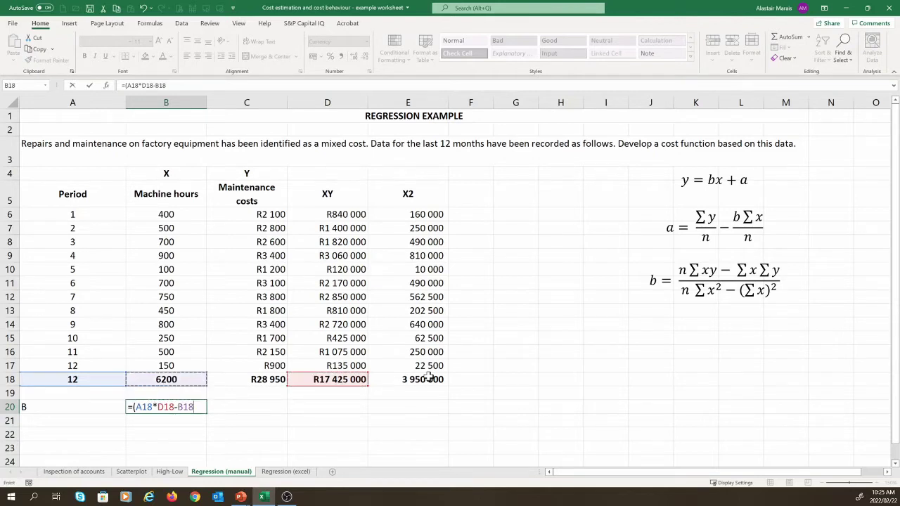
pyautogui.write('*')
pyautogui.press('Up')
pyautogui.press('Up')
pyautogui.press('Right')
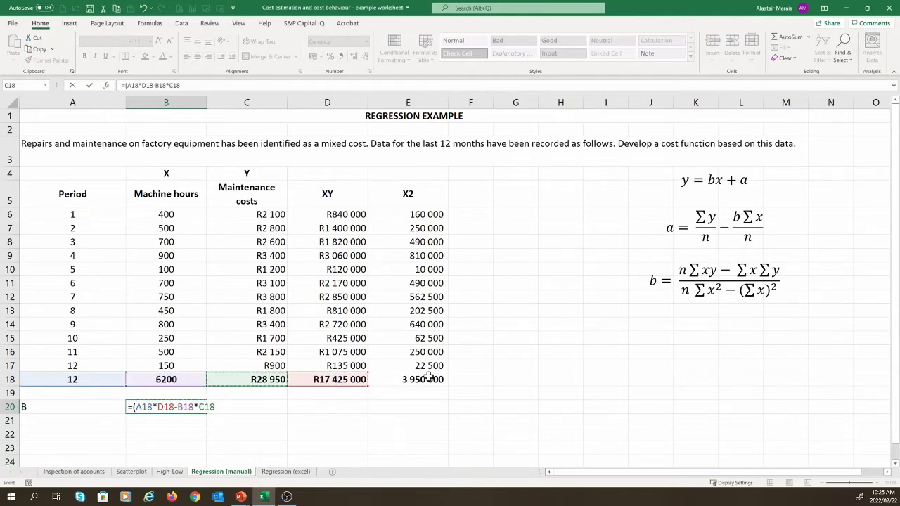
# Complete the formula in B20 by dividing the numerator by (A18*E18-B18^2)
pyautogui.write(')/(')
pyautogui.press('Up')
pyautogui.press('Up')
pyautogui.press('Left')
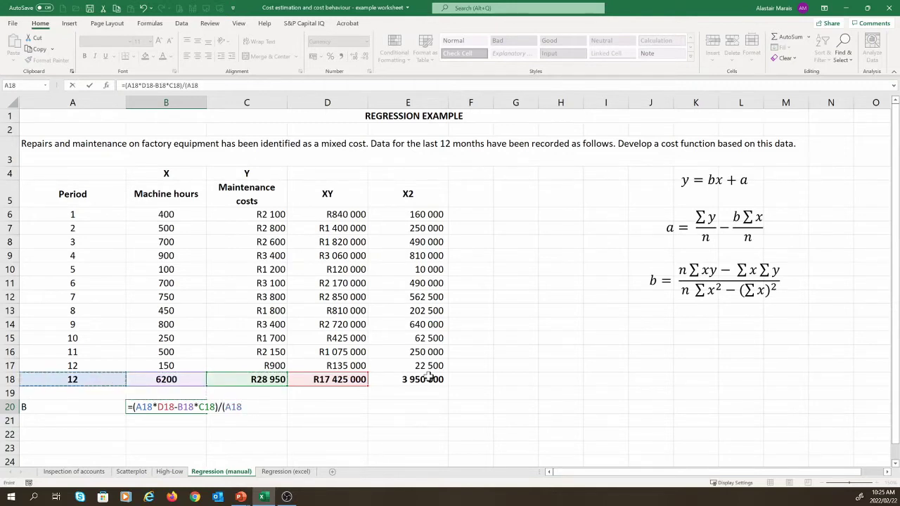
pyautogui.write('*')
pyautogui.press('Right')
pyautogui.press('Right')
pyautogui.press('Right')
pyautogui.press('Right')
pyautogui.press('Up')
pyautogui.press('Up')
pyautogui.press('Left')
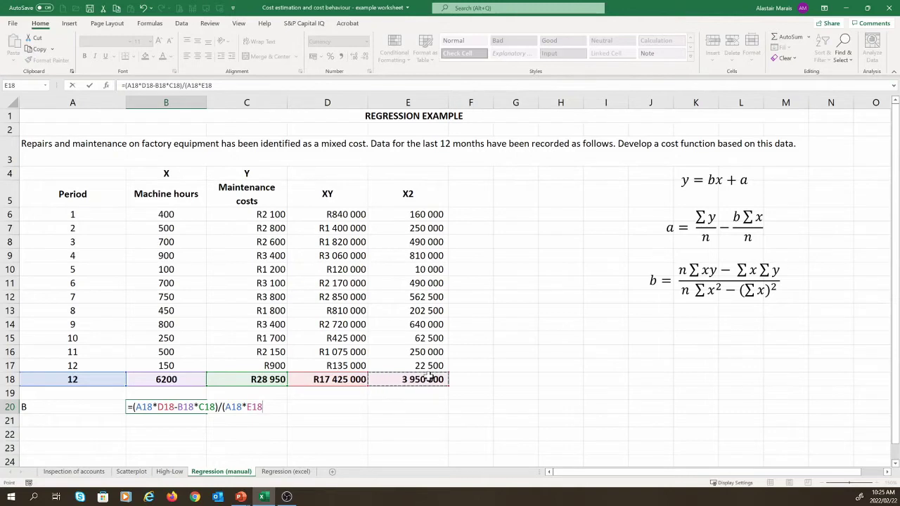
pyautogui.write('-')
pyautogui.press('Up')
pyautogui.press('Up')
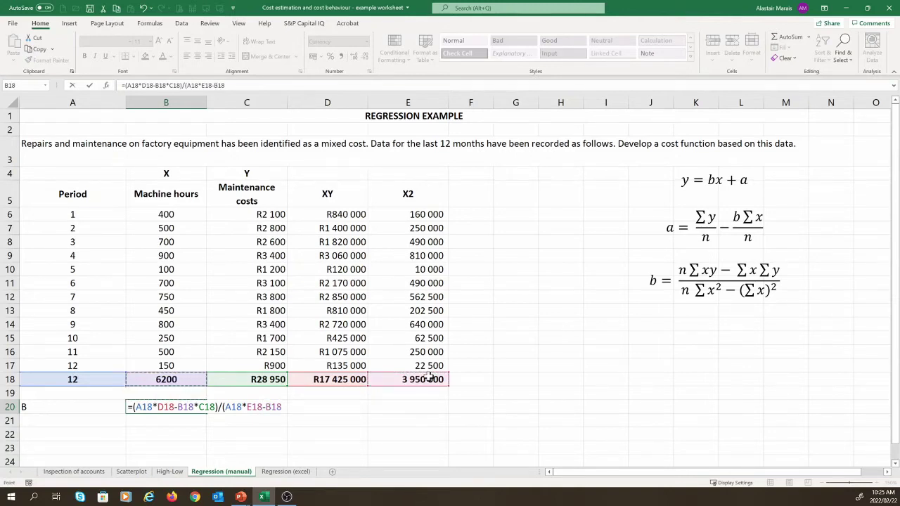
pyautogui.write('^2)')
pyautogui.press('Return')
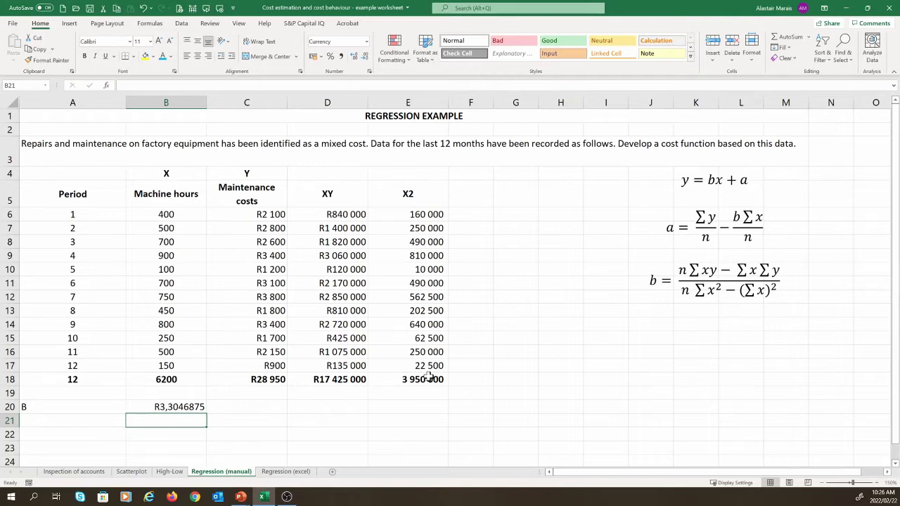
pyautogui.press('Up')
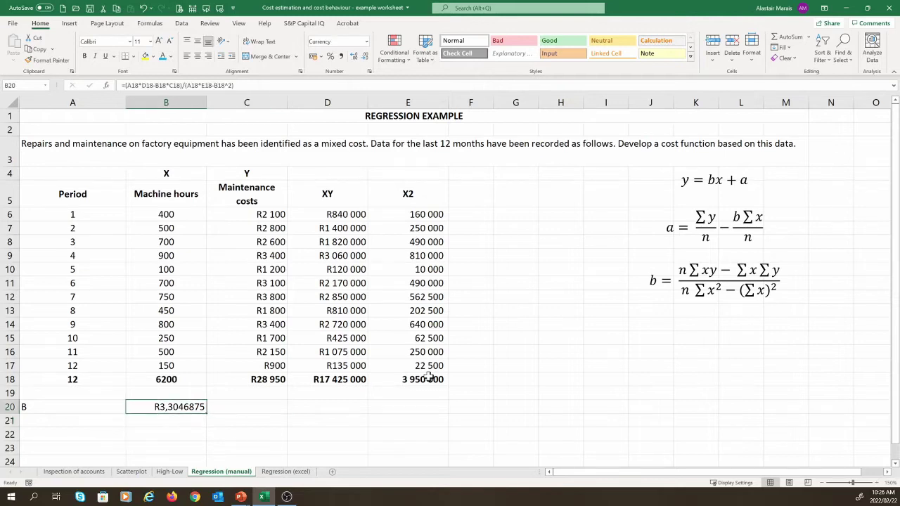
# Enter the label A in A21, directly under the label B
pyautogui.press('Down')
pyautogui.press('Left')
pyautogui.write('A')
pyautogui.press('Tab')
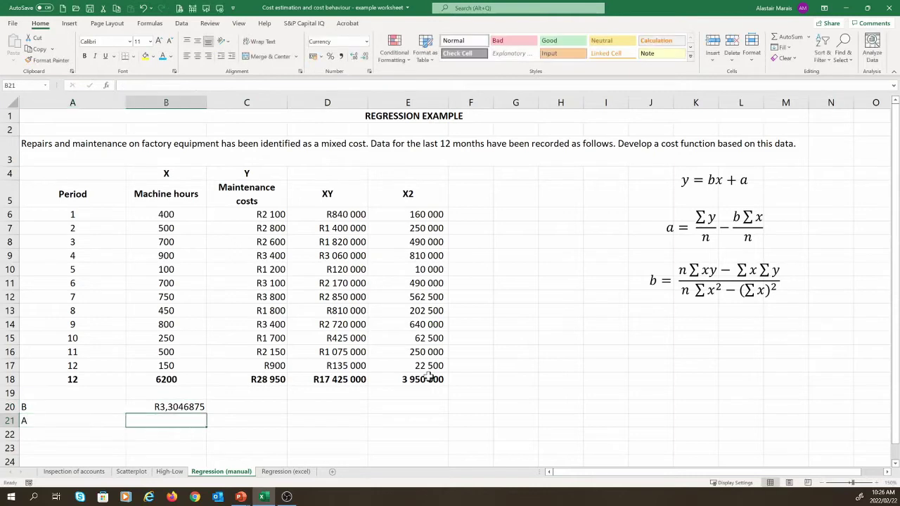
# Begin the formula for a in B21 with total maintenance costs divided by the number of periods, =(C18/A18
pyautogui.write('=')
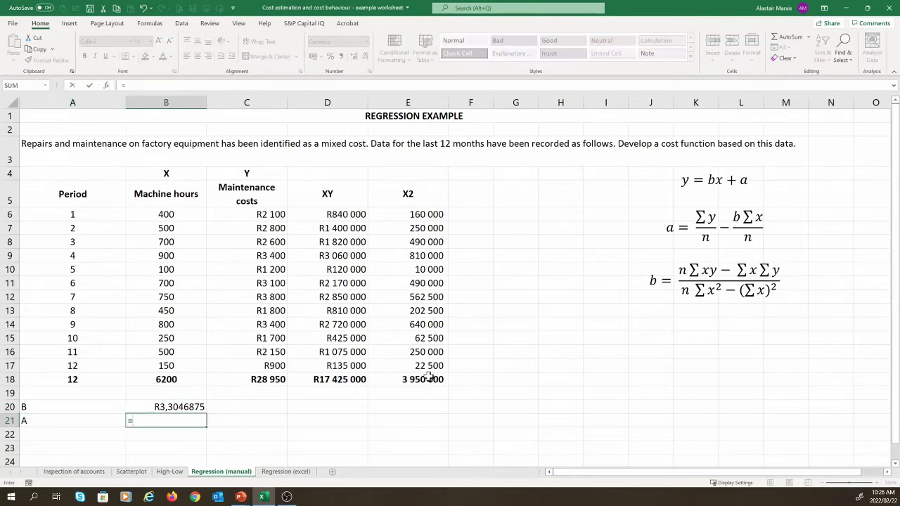
pyautogui.write('(')
pyautogui.press('Up')
pyautogui.press('Up')
pyautogui.press('Up')
pyautogui.press('Right')
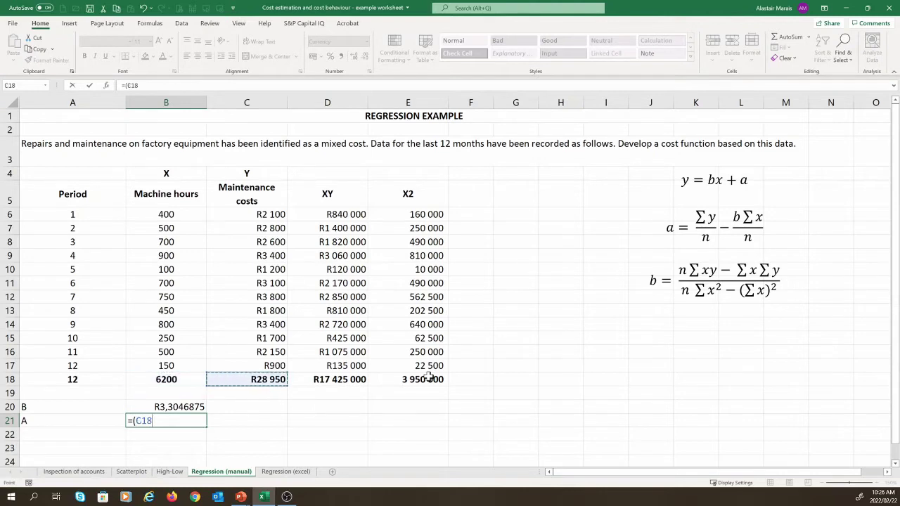
pyautogui.write('/')
pyautogui.press('Up')
pyautogui.press('Up')
pyautogui.press('Up')
pyautogui.press('Left')
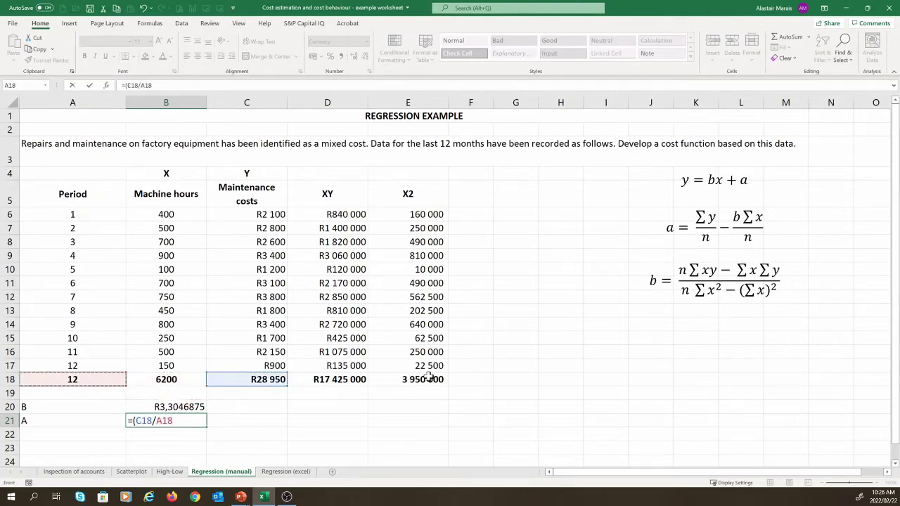
# Complete the formula in B21 by subtracting (B20*B18/A18) from the first term
pyautogui.write(')-(')
pyautogui.press('Up')
pyautogui.write('*')
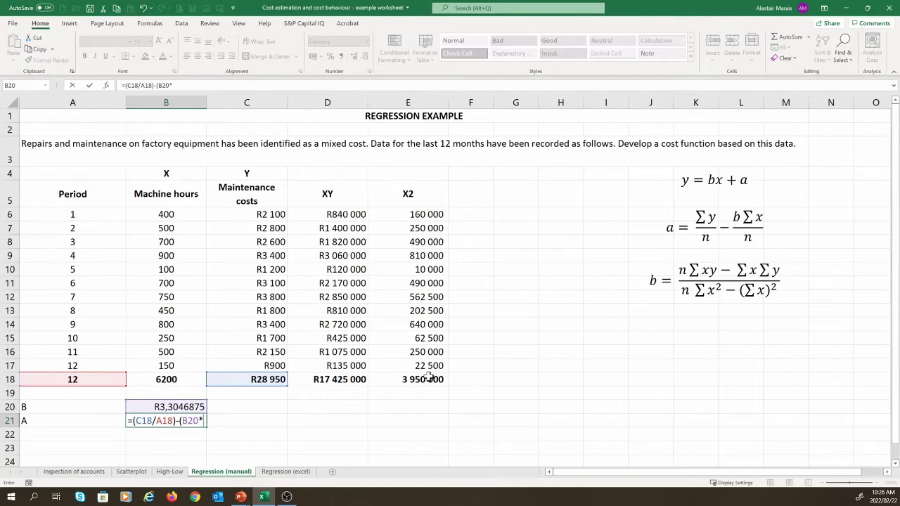
pyautogui.press('Up')
pyautogui.press('Up')
pyautogui.press('Up')
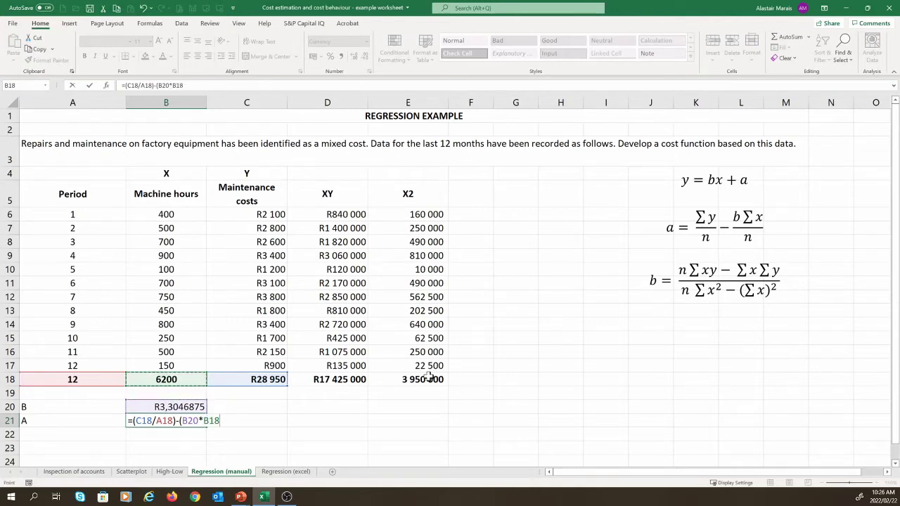
pyautogui.write('/')
pyautogui.press('Up')
pyautogui.press('Up')
pyautogui.press('Up')
pyautogui.press('Left')
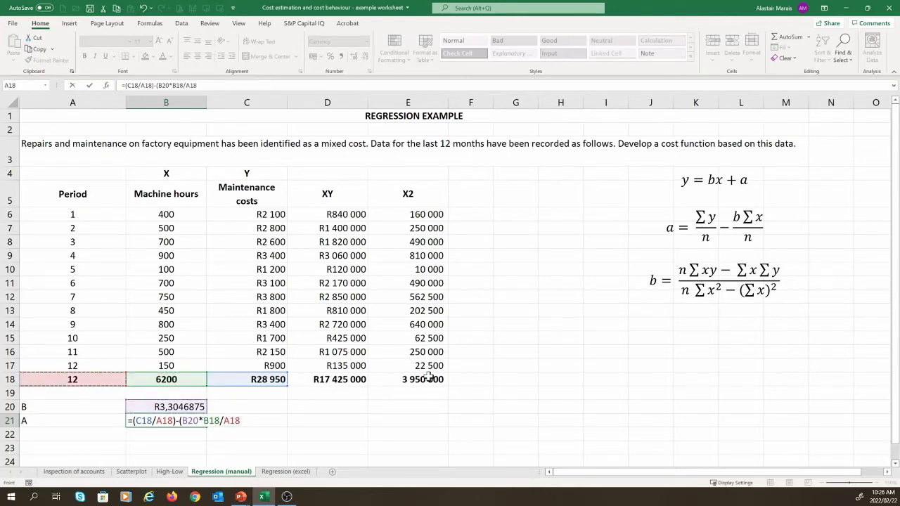
pyautogui.write(')')
pyautogui.press('Return')
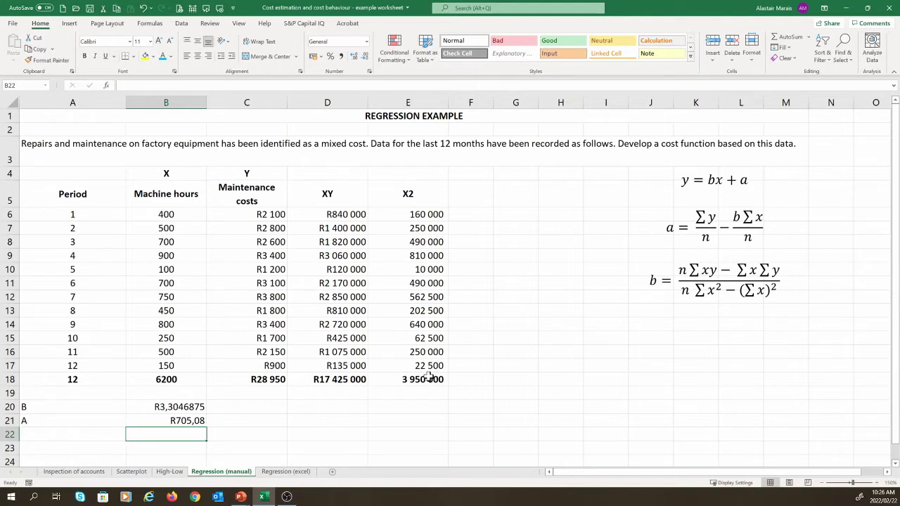
# Enter the cost equation Y = R3,3046875 X + R705,08 as text in D20
pyautogui.press('Up')
pyautogui.press('Up')
pyautogui.press('Right')
pyautogui.press('Right')
pyautogui.write('Y = ')
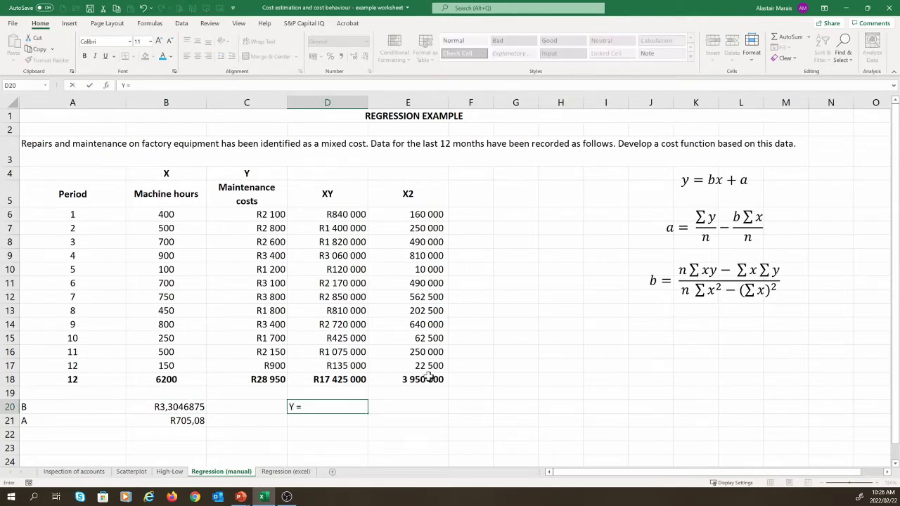
pyautogui.write('R3,3046875 X')
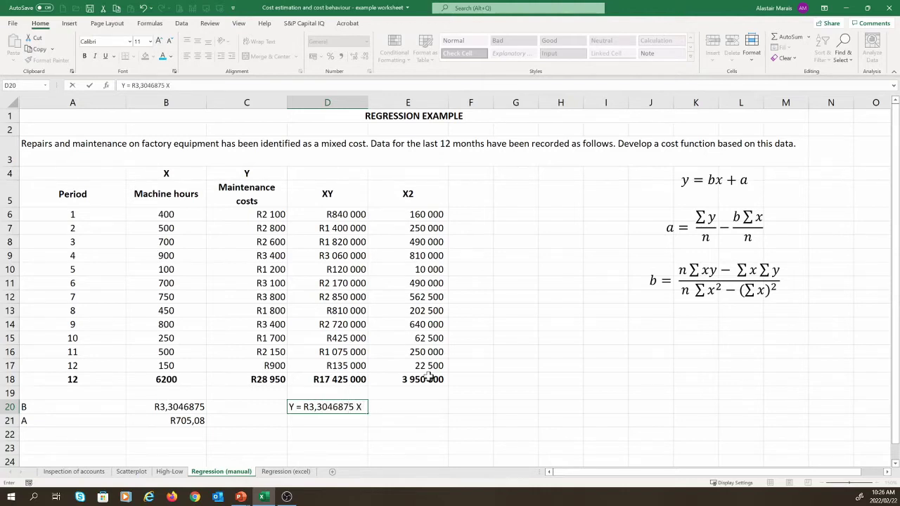
pyautogui.write(' + R705,08')
pyautogui.press('Return')
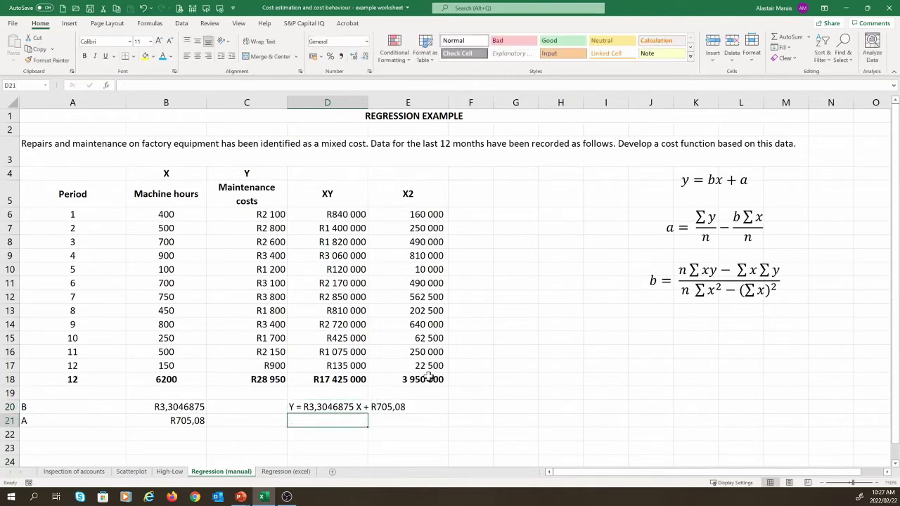
# Display the value of A in B21 with six decimal places
pyautogui.click(197, 421)
pyautogui.click(356, 58)
pyautogui.click(355, 58)
pyautogui.click(356, 58)
pyautogui.click(355, 58)
pyautogui.click(356, 57)
pyautogui.click(355, 58)
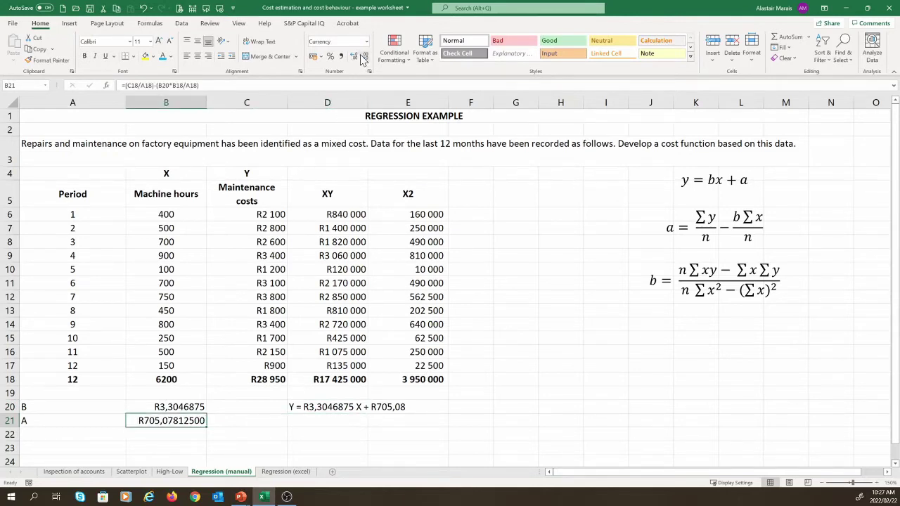
pyautogui.click(365, 58)
pyautogui.click(364, 57)
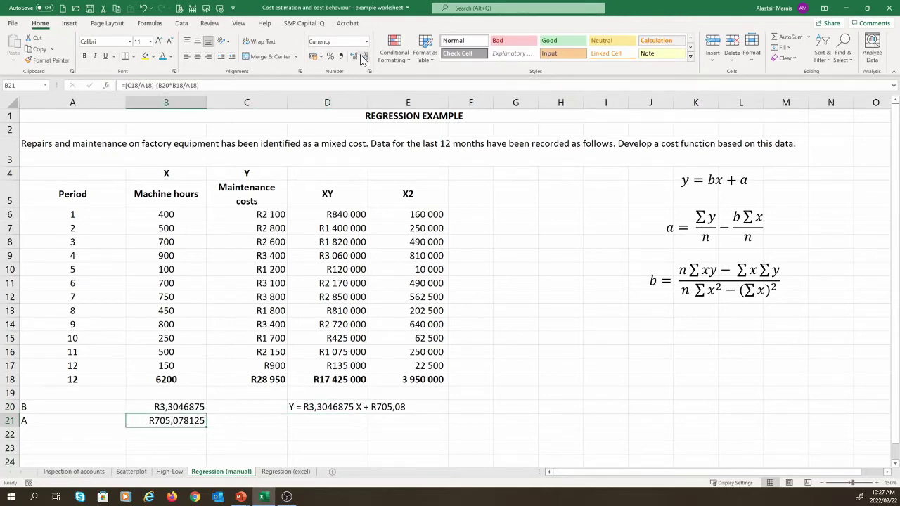
# Change the fixed cost in the D20 equation to R705,078125
pyautogui.click(306, 406)
pyautogui.press('F2')
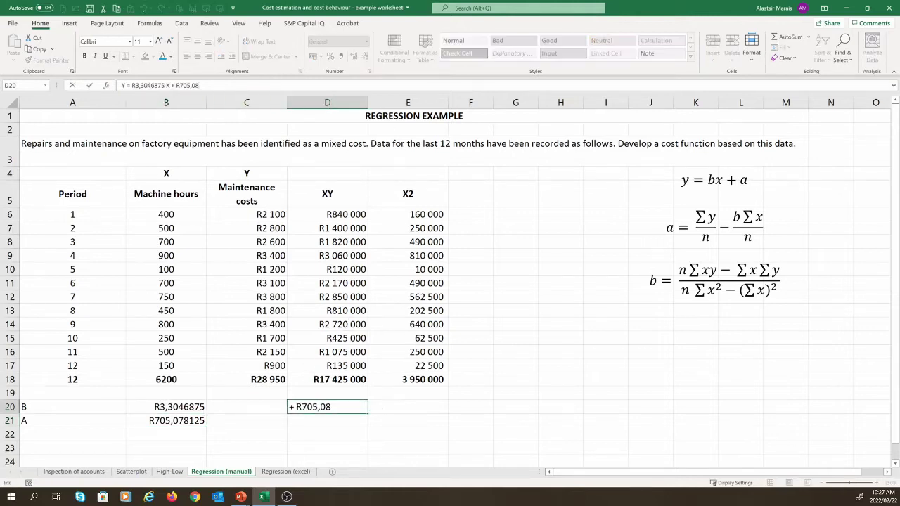
pyautogui.press('BackSpace')
pyautogui.write('78125')
pyautogui.press('Return')
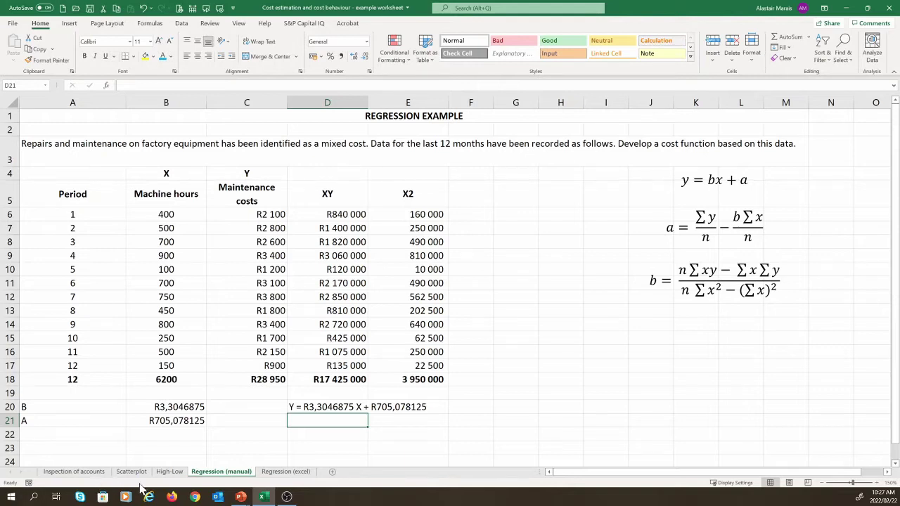
# Switch to the Regression (excel) sheet and start the Regression tool from Data Analysis
pyautogui.click(285, 471)
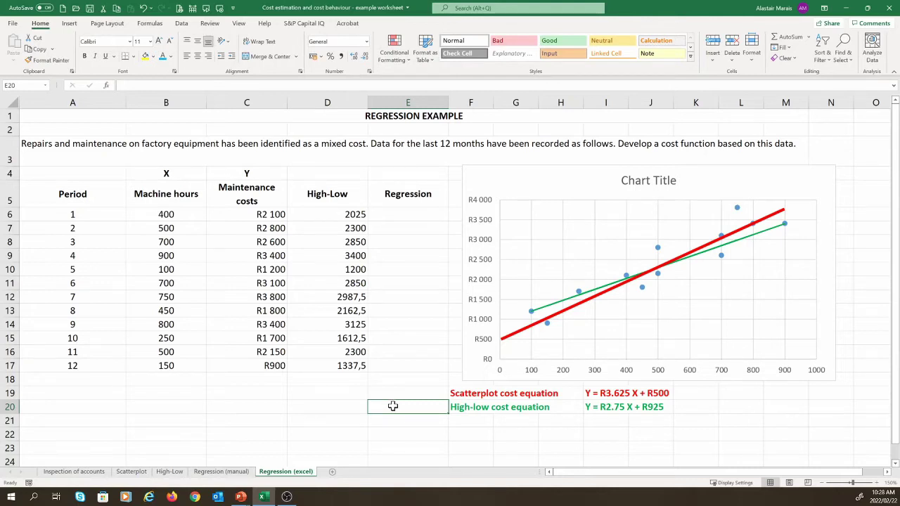
pyautogui.click(184, 27)
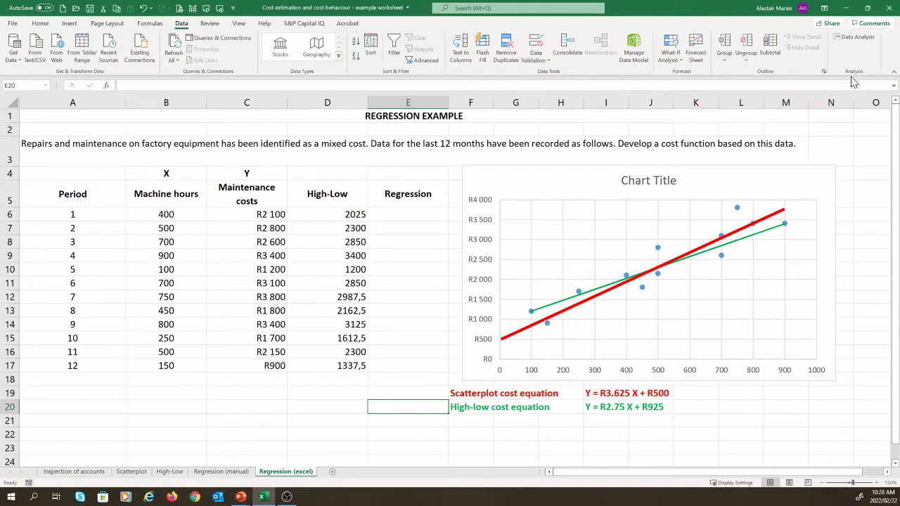
pyautogui.click(853, 38)
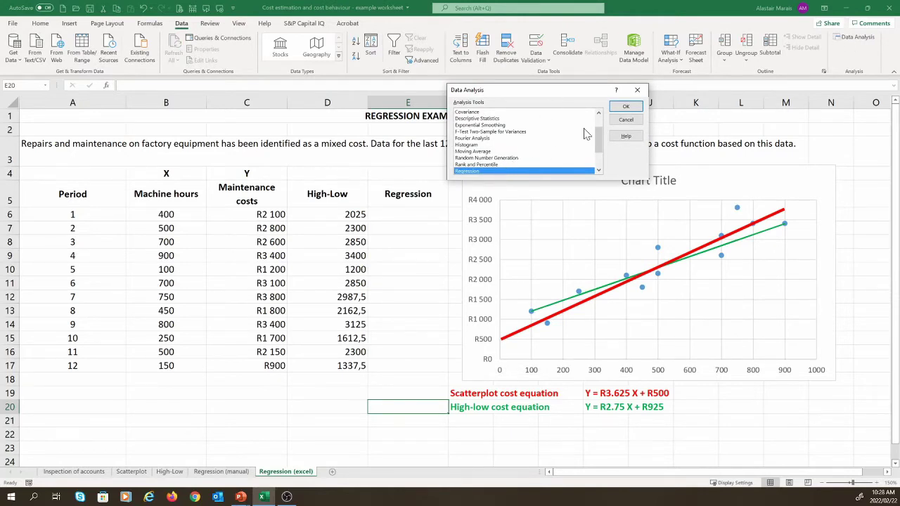
pyautogui.click(625, 107)
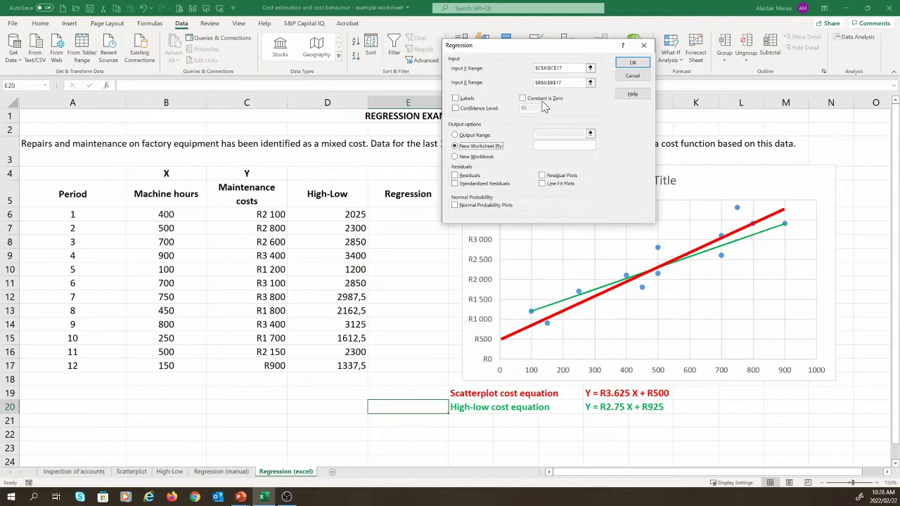
# Set the regression's Y range to the maintenance costs in C6:C17 and its X range to the machine hours in B6:B17
pyautogui.click(590, 68)
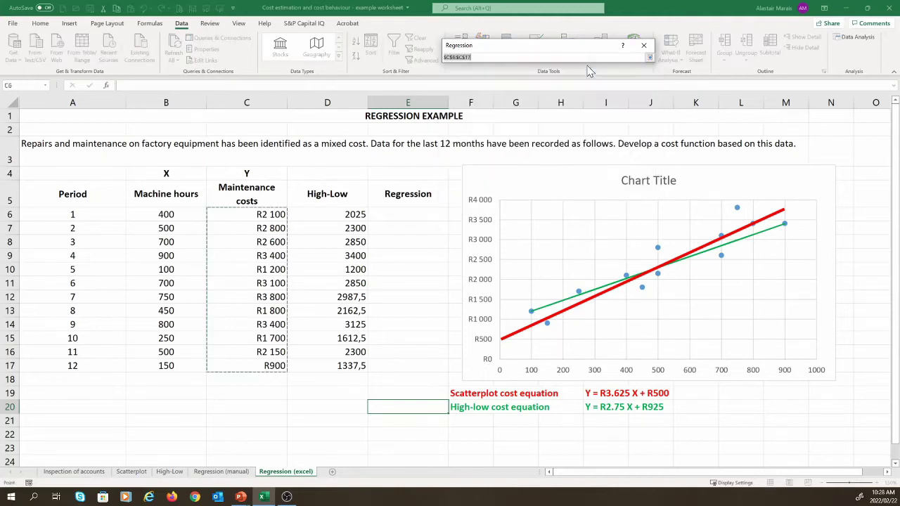
pyautogui.moveTo(265, 213); pyautogui.dragTo(259, 363)
pyautogui.click(649, 58)
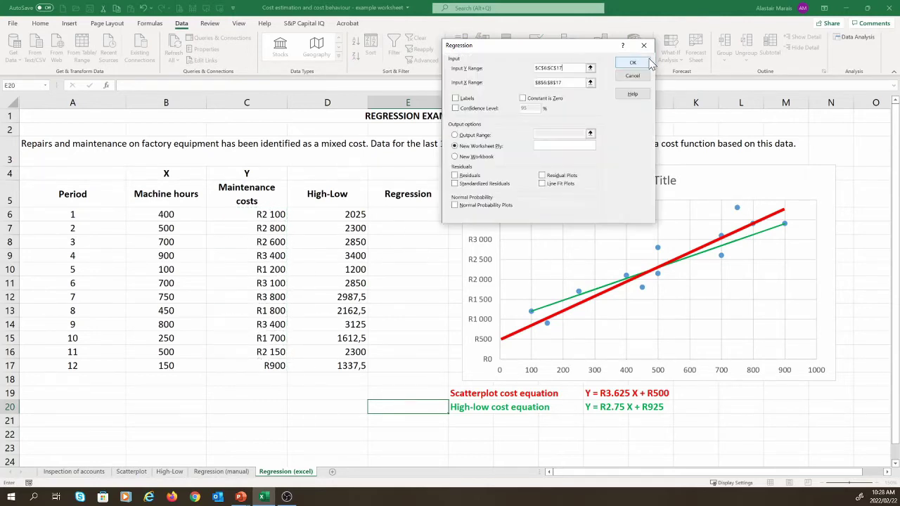
pyautogui.click(590, 83)
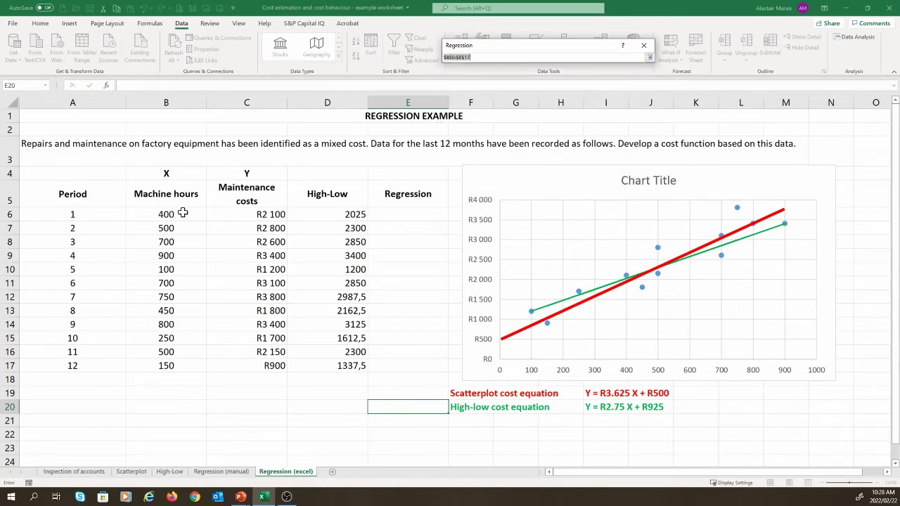
pyautogui.moveTo(183, 213); pyautogui.dragTo(175, 365)
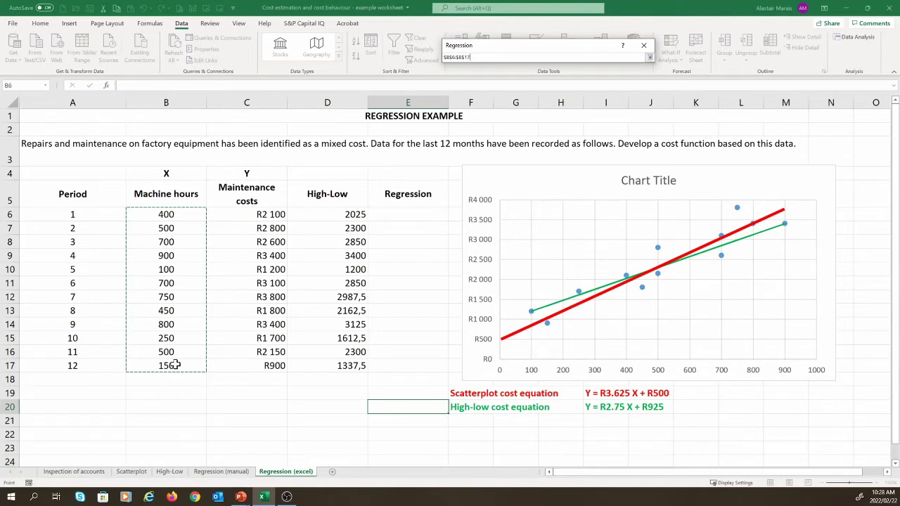
pyautogui.click(649, 58)
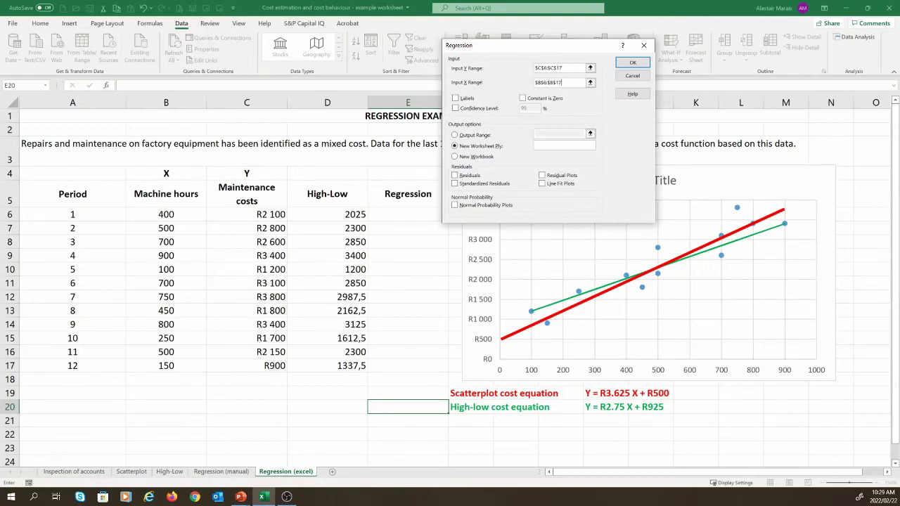
# Run the regression with output to a new worksheet and autofit columns A and B of the summary output
pyautogui.click(454, 148)
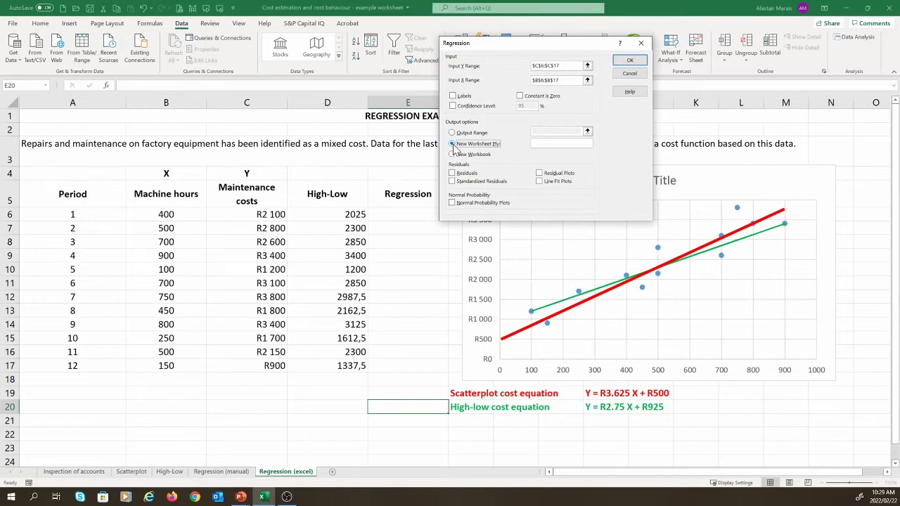
pyautogui.click(629, 60)
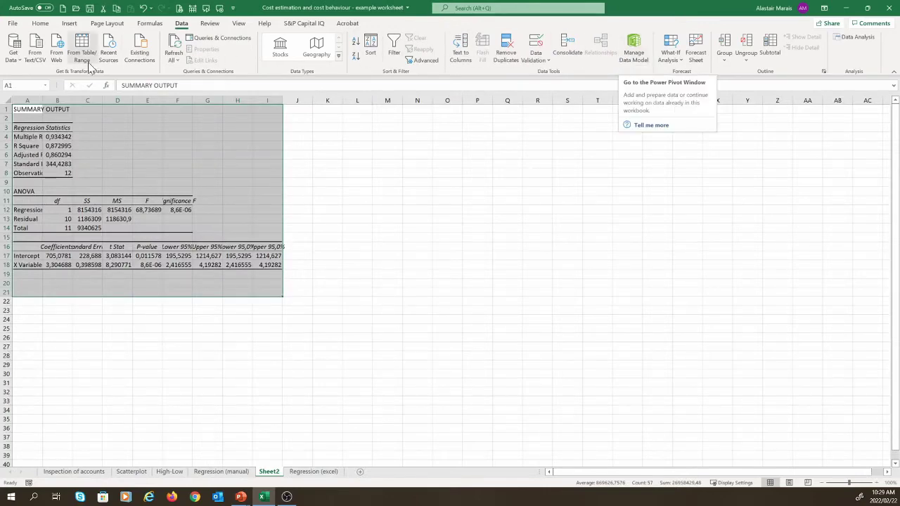
pyautogui.doubleClick(42, 100)
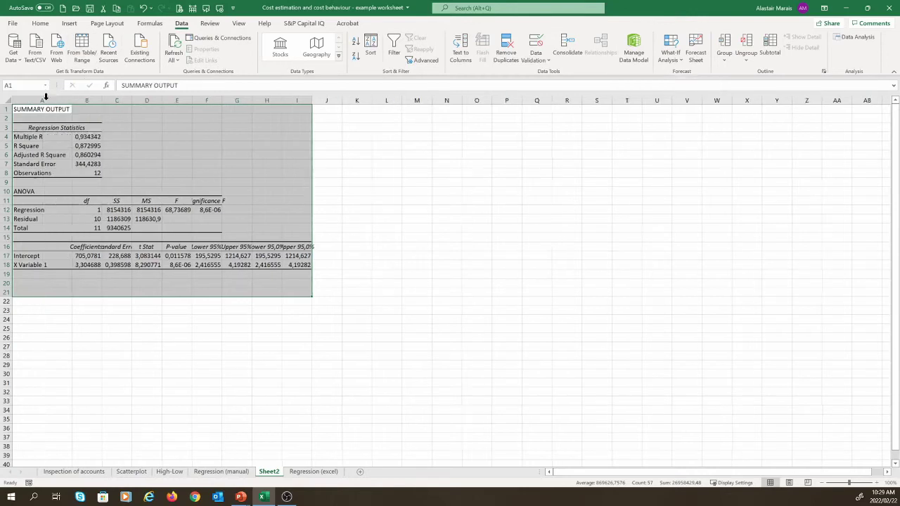
pyautogui.doubleClick(101, 99)
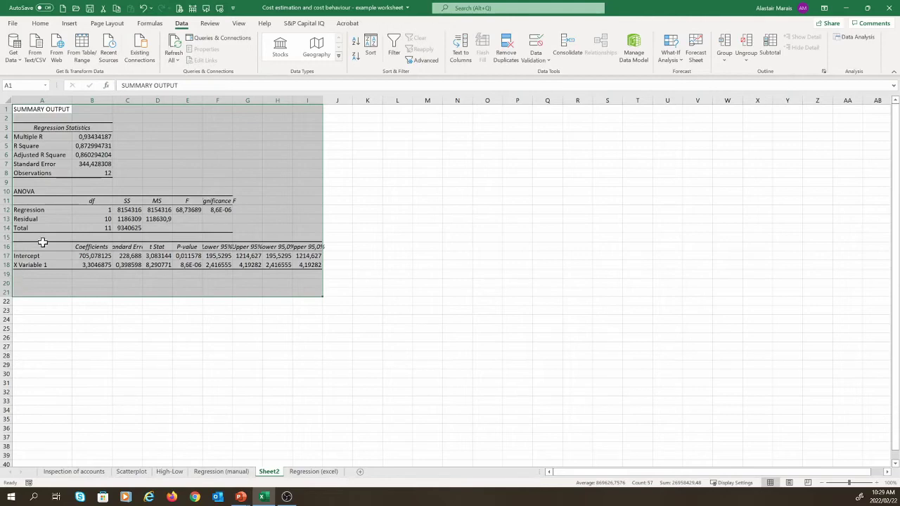
# Fill the Intercept and X Variable 1 labels and coefficients in A17:B18 with yellow
pyautogui.moveTo(39, 256); pyautogui.dragTo(85, 263)
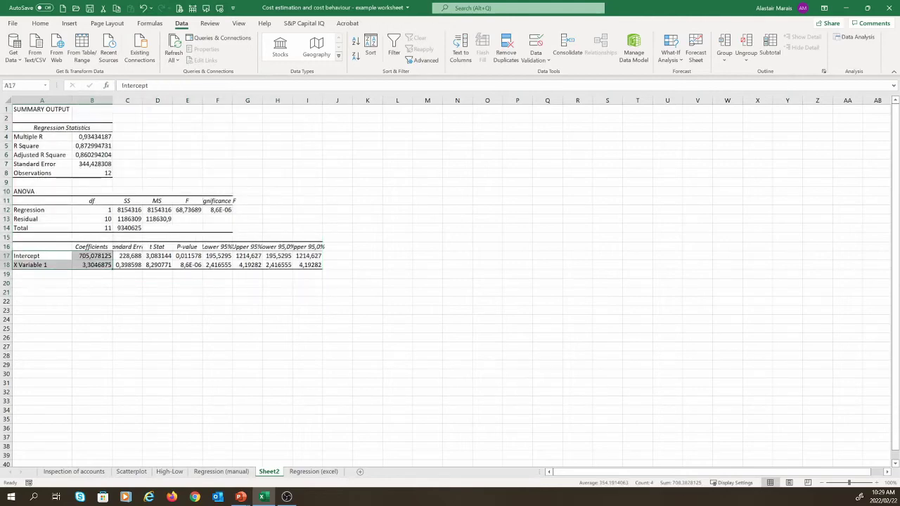
pyautogui.click(40, 23)
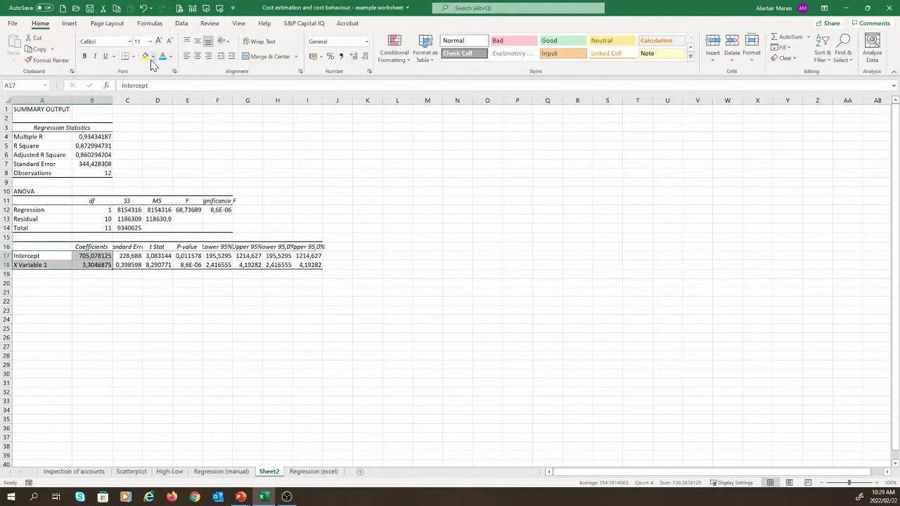
pyautogui.click(147, 58)
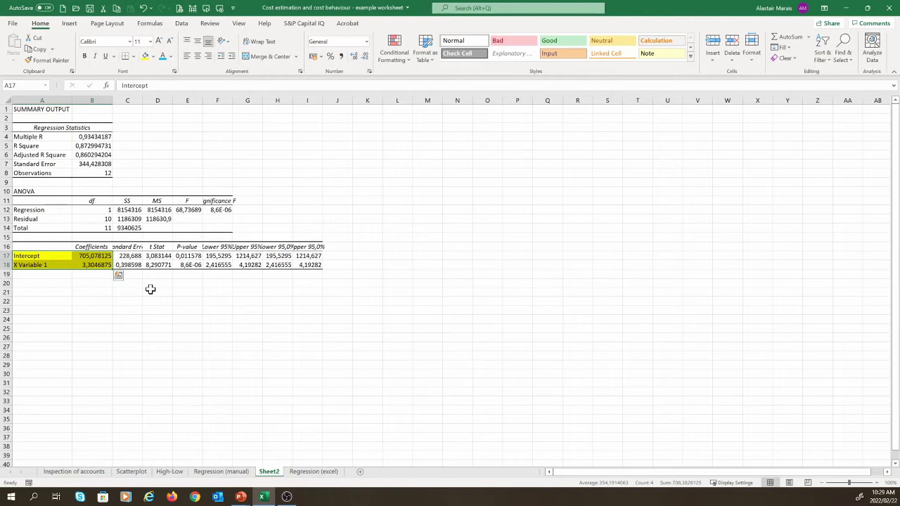
# Enter the cost equation Y = R3,3046875 X + R705,078125 in B20, below the regression coefficients
pyautogui.click(90, 284)
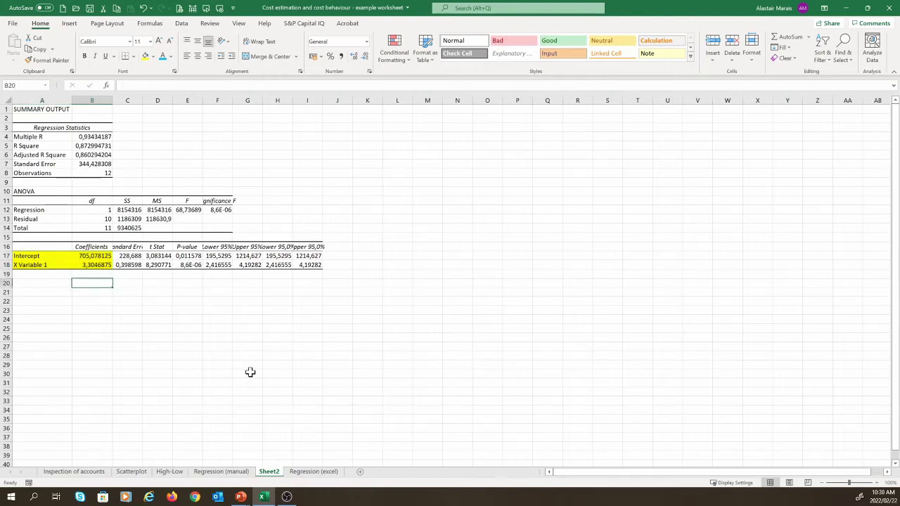
pyautogui.write('Y')
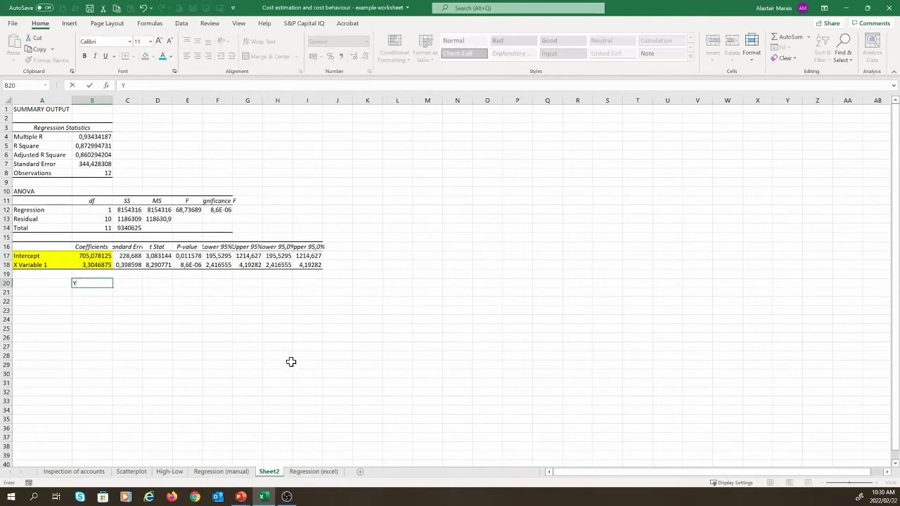
pyautogui.write(' = R3,3046875 X + R705')
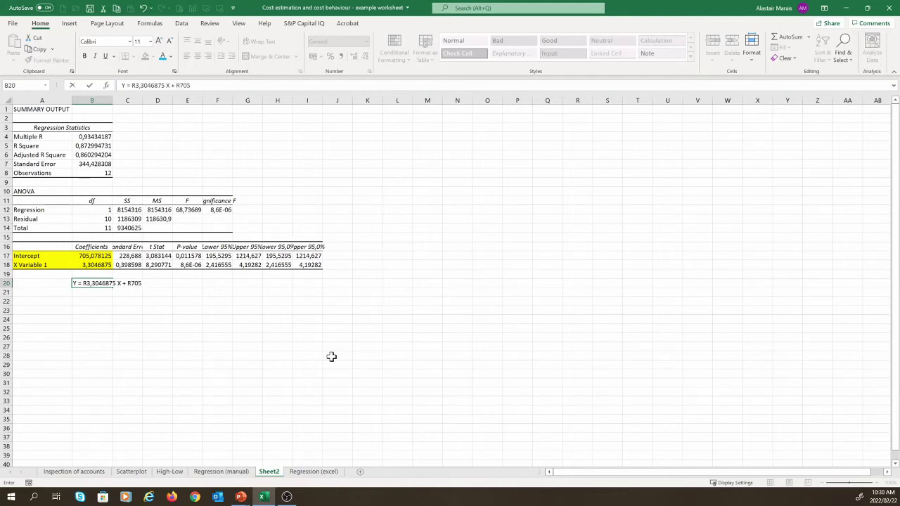
pyautogui.write(',078125')
pyautogui.press('Return')
# Copy the regression cost equation from B20 into I21 of the Regression (excel) sheet and format it light blue and bold
pyautogui.click(96, 284)
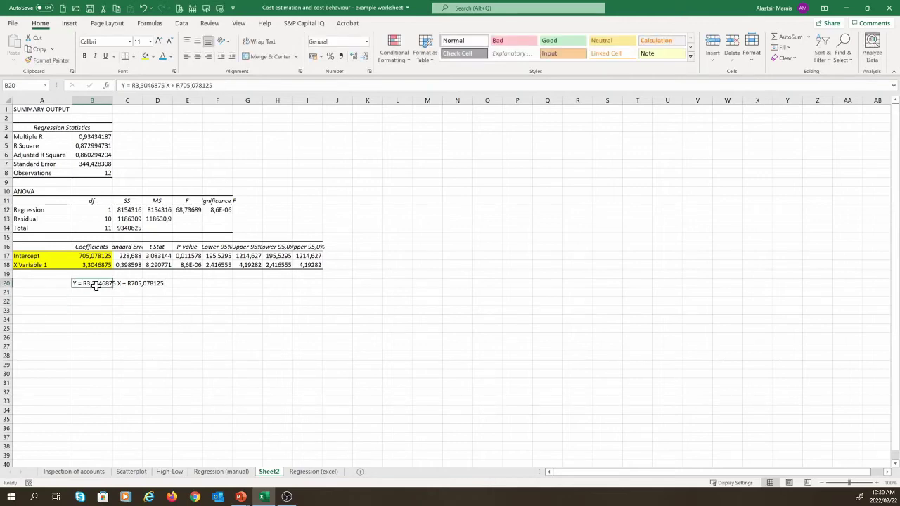
pyautogui.hotkey('ctrl', 'c')
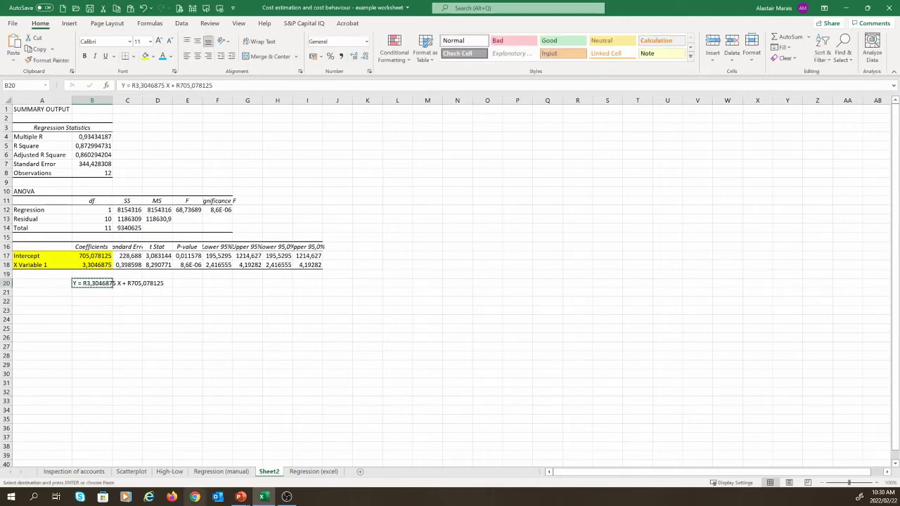
pyautogui.click(302, 473)
pyautogui.click(589, 417)
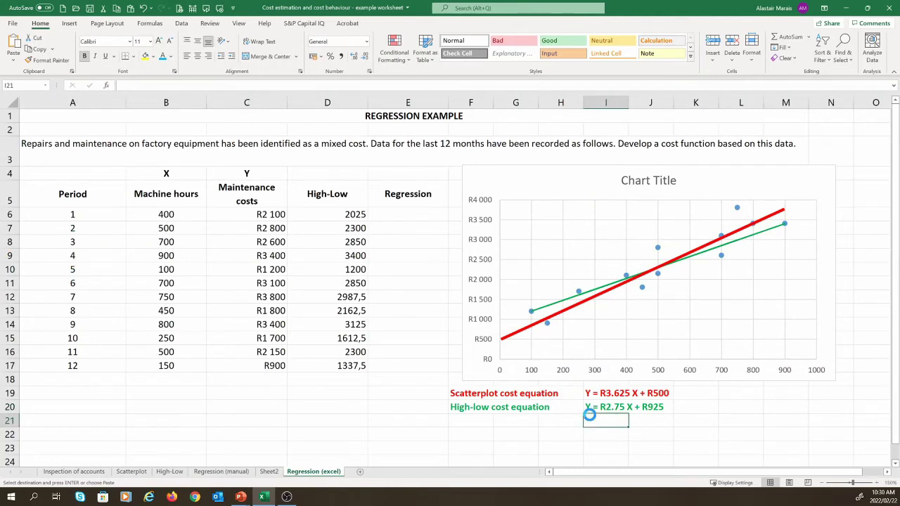
pyautogui.hotkey('ctrl', 'v')
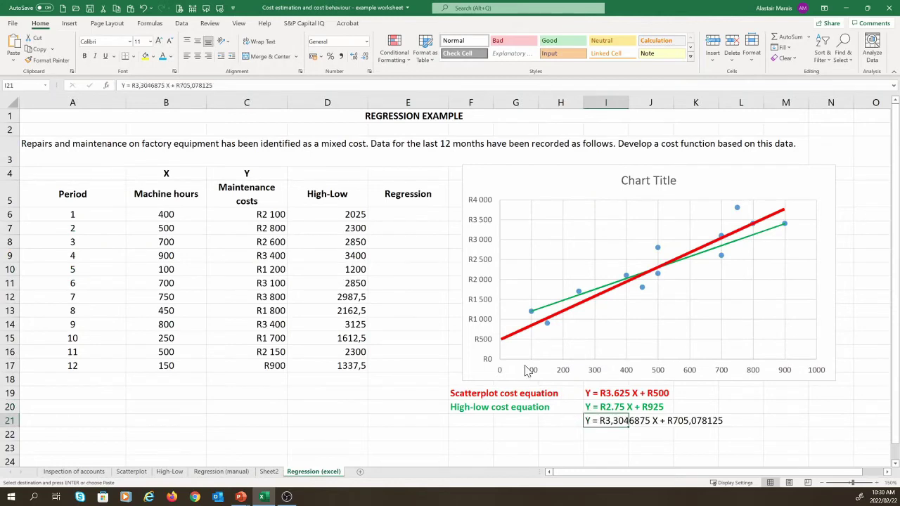
pyautogui.click(164, 57)
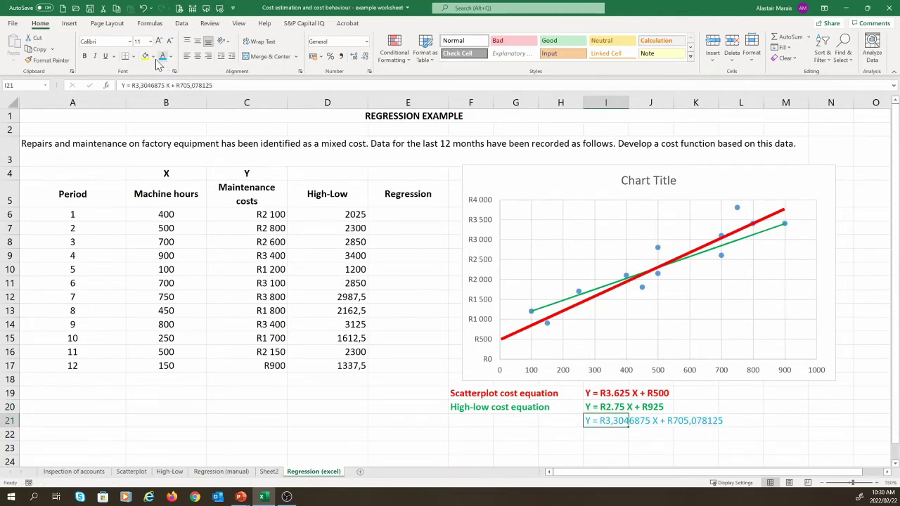
pyautogui.click(84, 56)
# Label the pasted equation by entering "Regression cost equation" in F21
pyautogui.click(469, 421)
pyautogui.write('R')
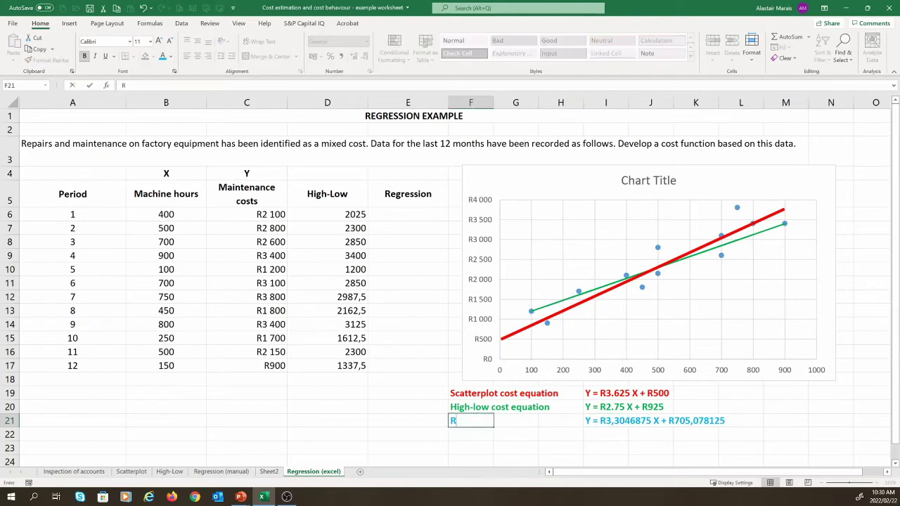
pyautogui.write('egression')
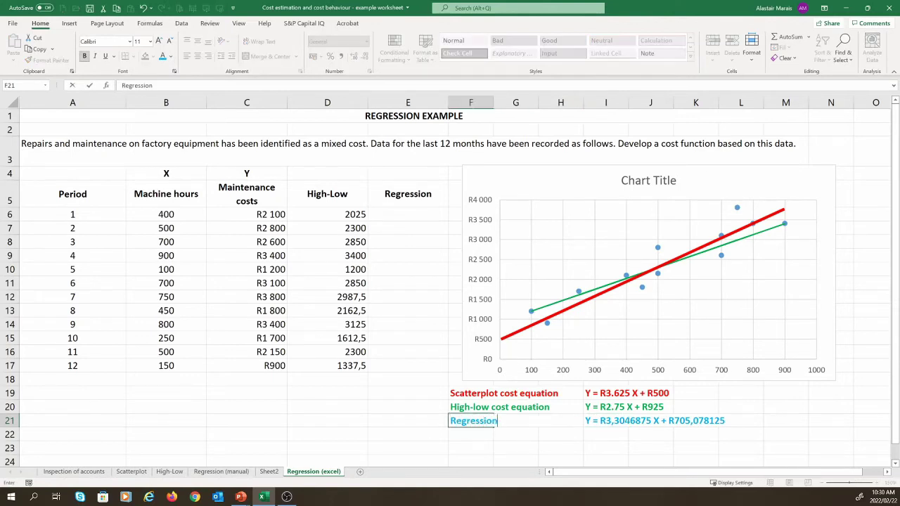
pyautogui.write(' cost equation')
pyautogui.press('Return')
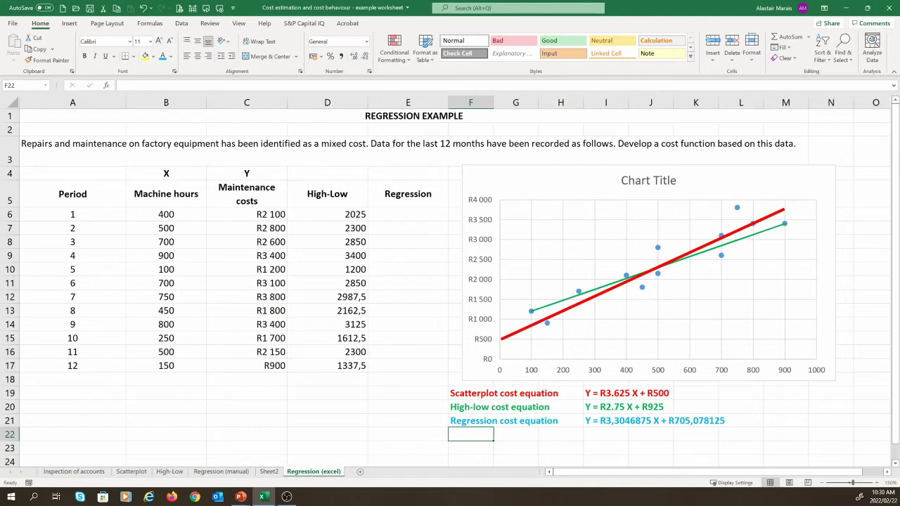
# Enter =3,3046875*B6+705,078125 in E6 of the Regression column and fill the formula down to E17
pyautogui.click(394, 216)
pyautogui.write('=')
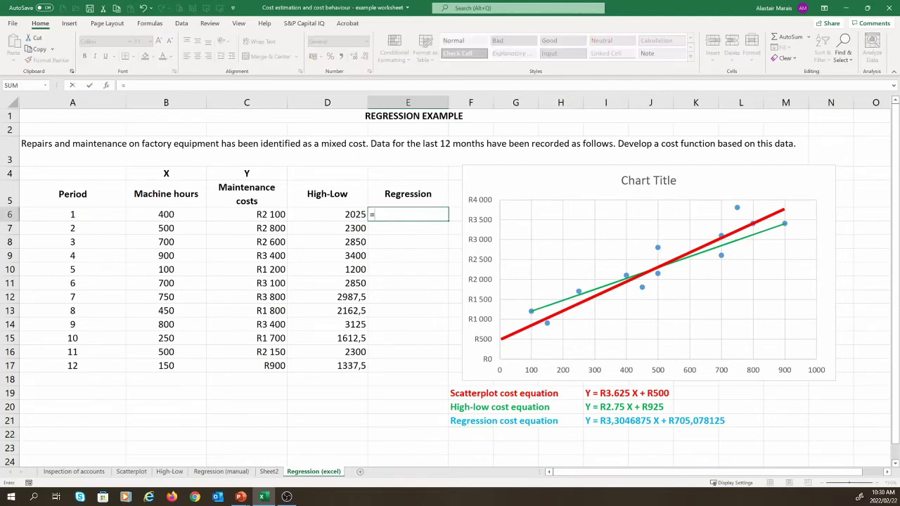
pyautogui.write('3,3046875*')
pyautogui.click(201, 214)
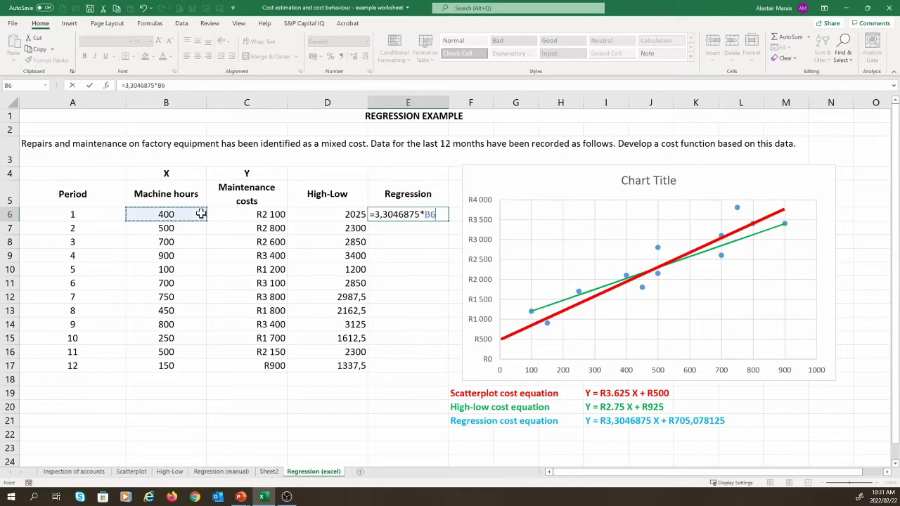
pyautogui.write('+ R')
pyautogui.write('705')
pyautogui.write(',07')
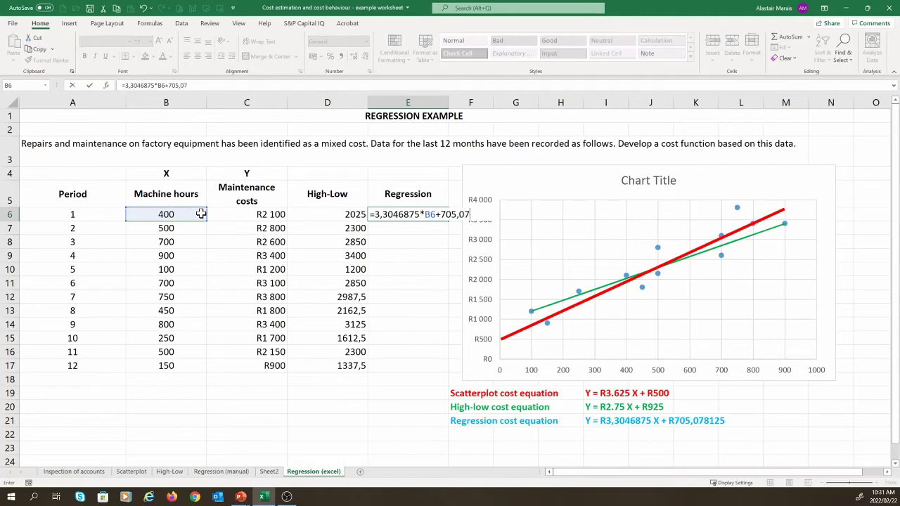
pyautogui.write('8125')
pyautogui.press('Return')
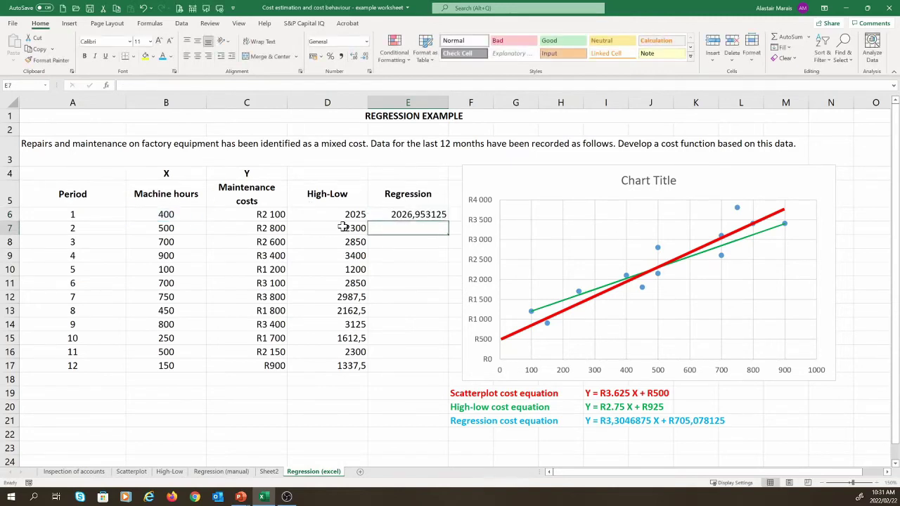
pyautogui.click(406, 215)
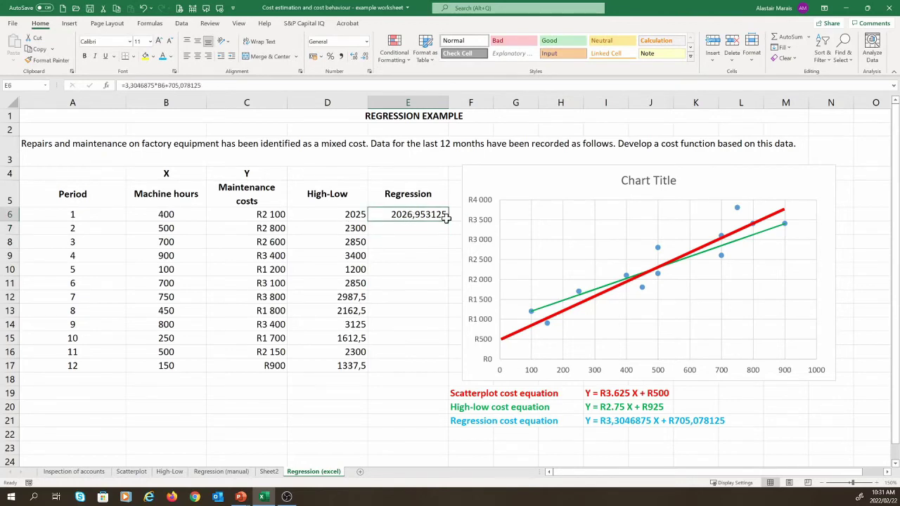
pyautogui.moveTo(447, 221); pyautogui.dragTo(445, 369)
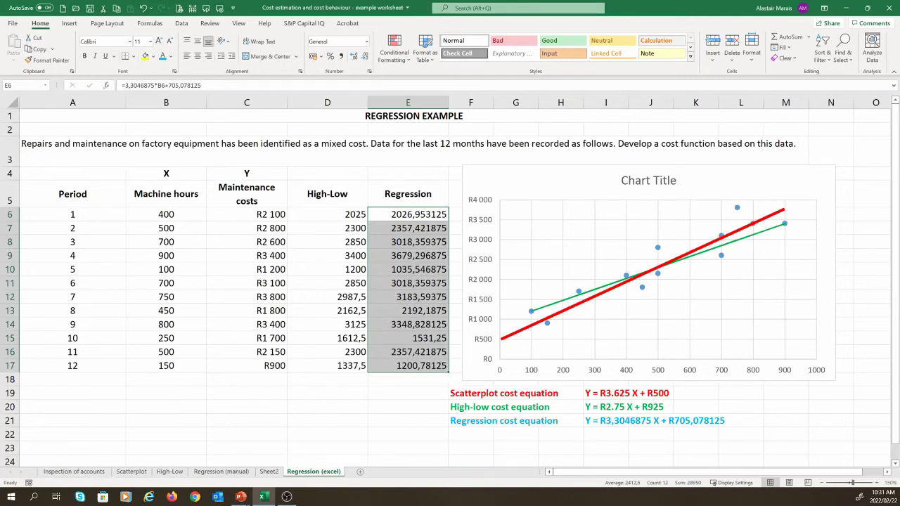
# Add a series to the chart with X values from machine hours B6:B17 and Y values from Regression E6:E17
pyautogui.click(524, 187)
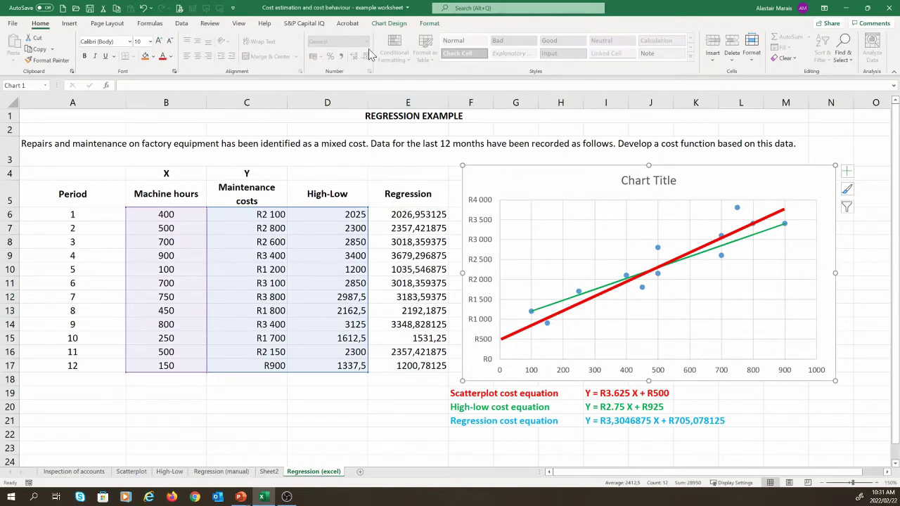
pyautogui.click(377, 24)
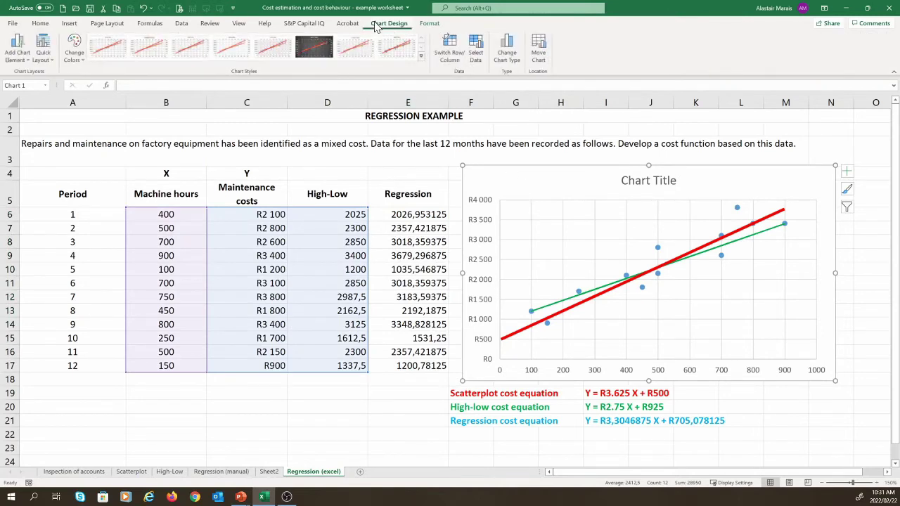
pyautogui.click(477, 50)
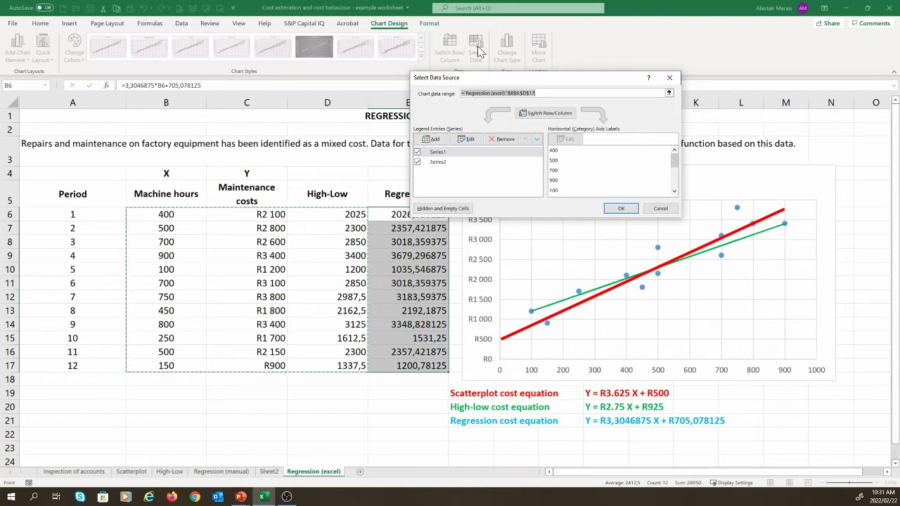
pyautogui.click(436, 140)
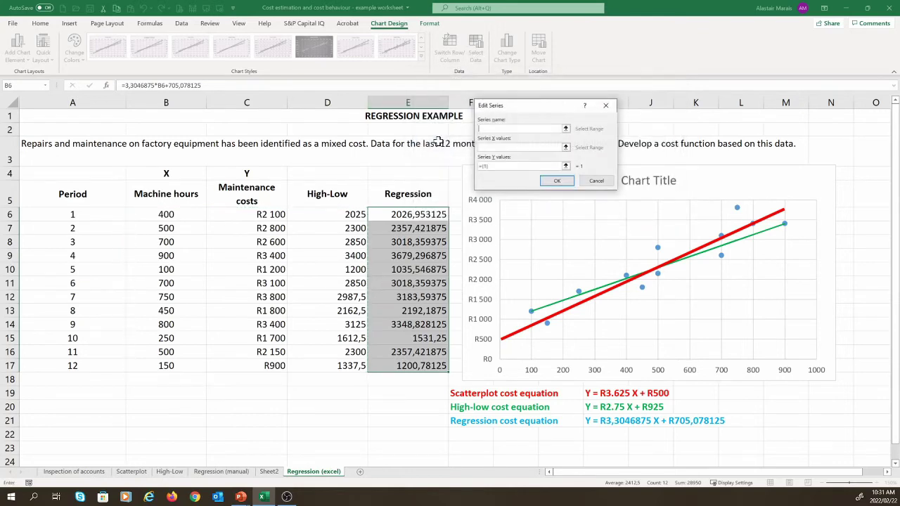
pyautogui.click(565, 148)
pyautogui.moveTo(190, 215); pyautogui.dragTo(181, 364)
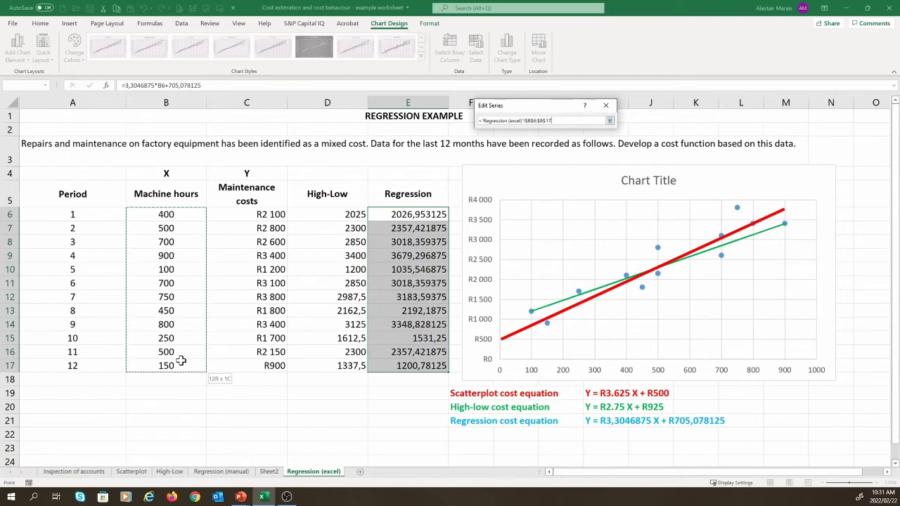
pyautogui.click(611, 121)
pyautogui.click(570, 169)
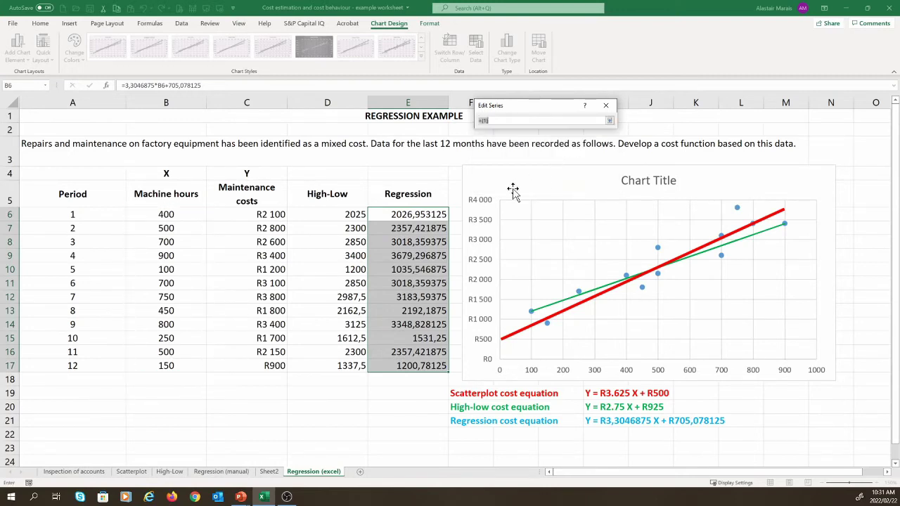
pyautogui.moveTo(413, 214); pyautogui.dragTo(402, 366)
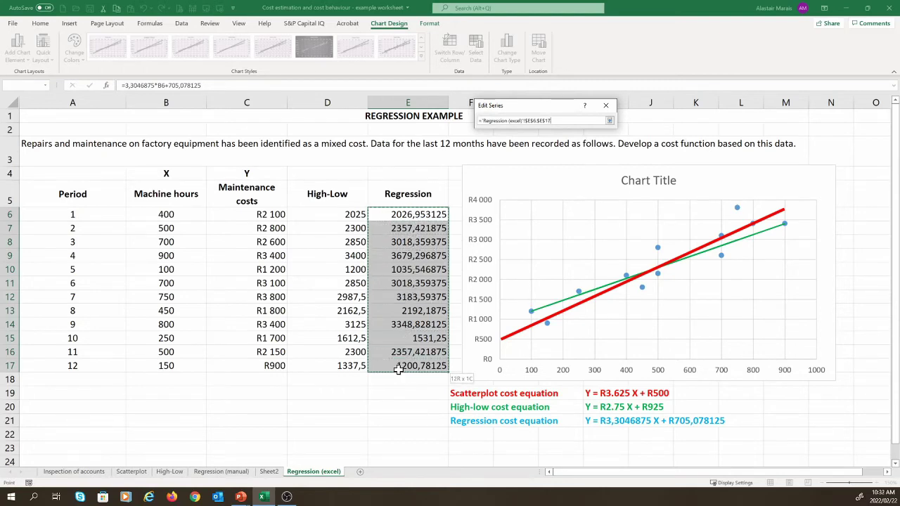
pyautogui.click(609, 120)
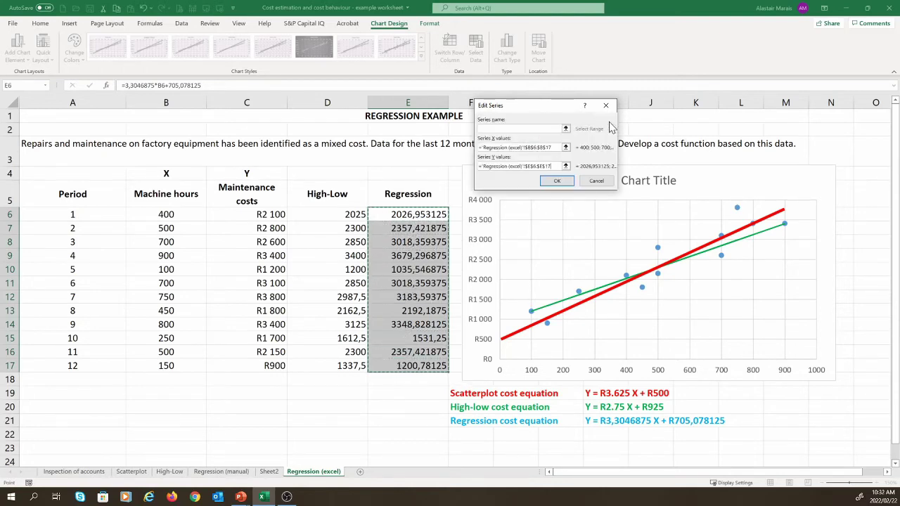
pyautogui.click(557, 181)
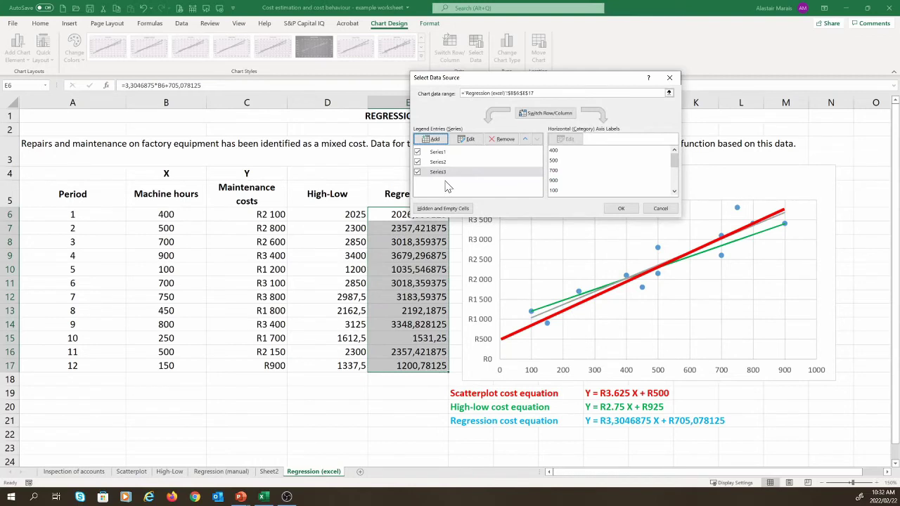
pyautogui.click(618, 210)
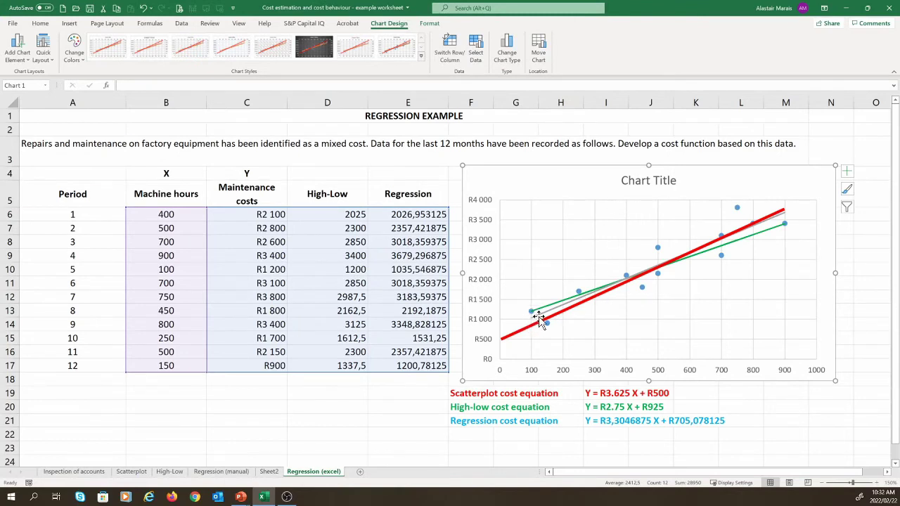
# Check the chart type and axis assigned to the new regression series in the combo chart
pyautogui.moveTo(542, 320)
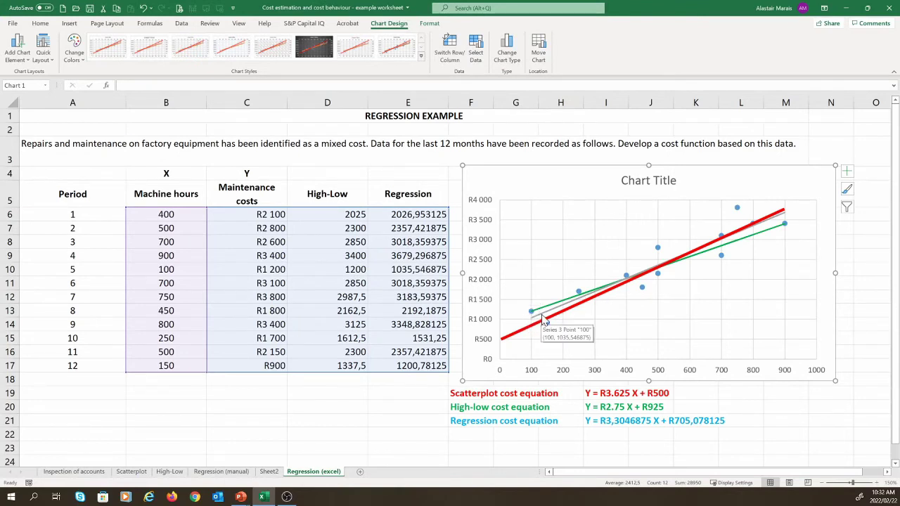
pyautogui.click(543, 320)
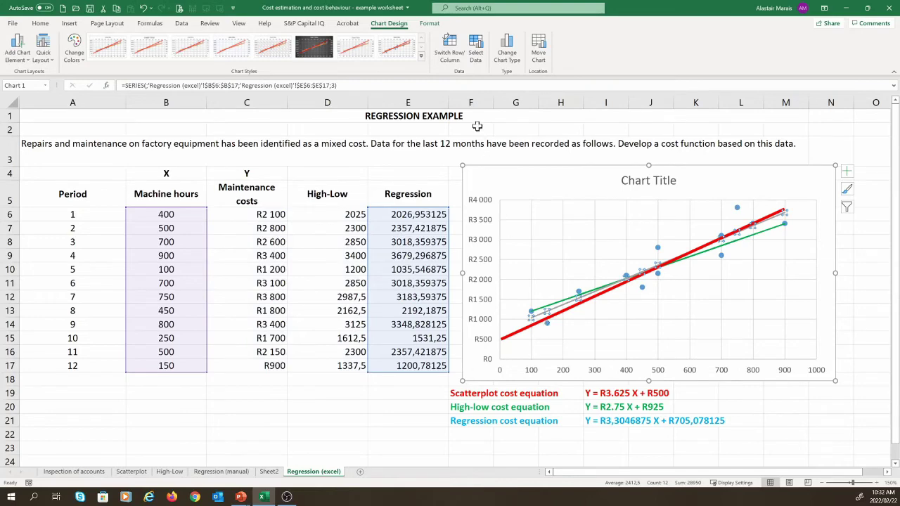
pyautogui.click(505, 55)
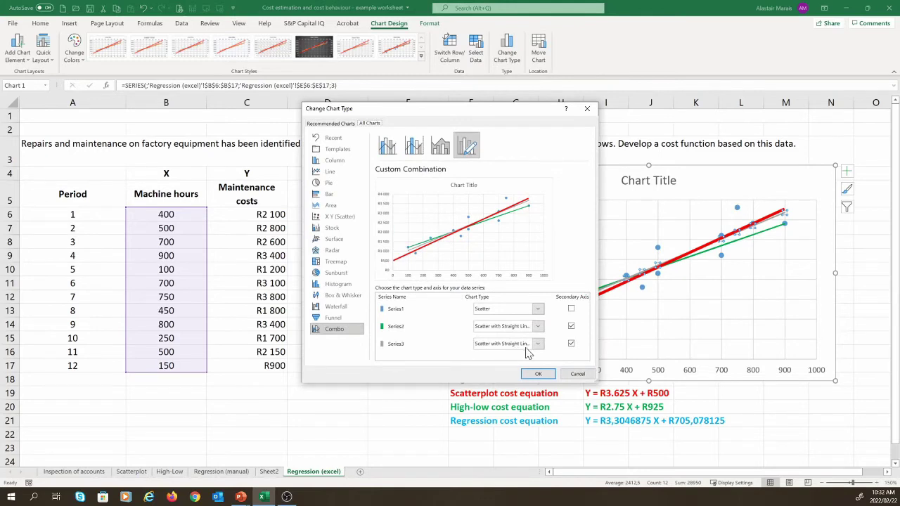
pyautogui.click(538, 375)
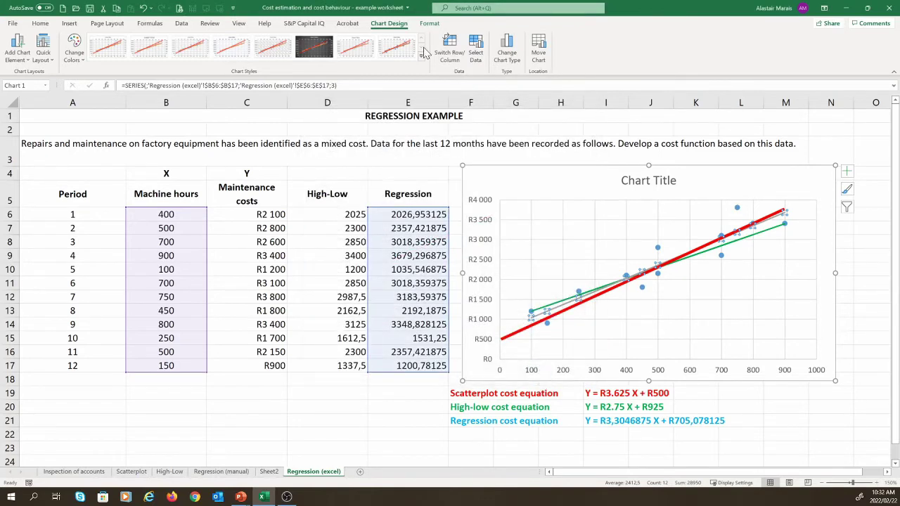
# Format the regression series line in the chart with a light blue outline of 3 pt weight
pyautogui.click(428, 26)
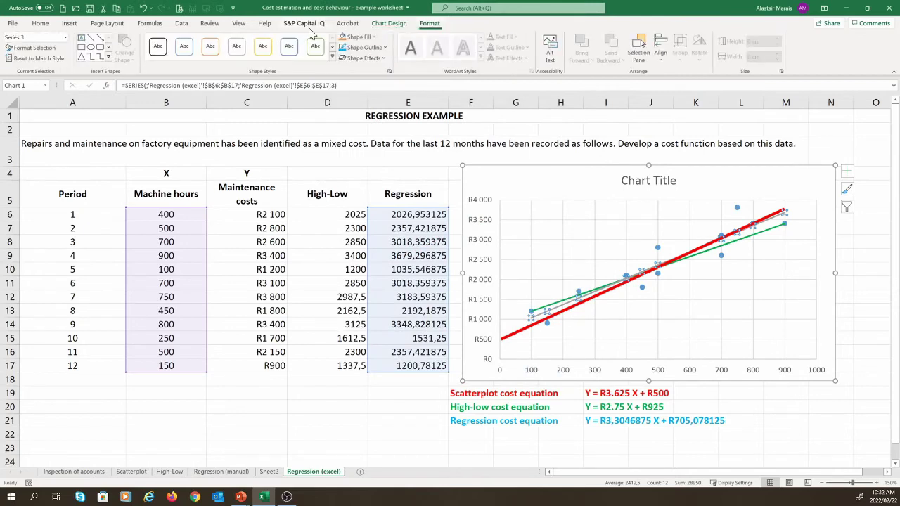
pyautogui.click(341, 48)
pyautogui.click(384, 48)
pyautogui.moveTo(369, 193)
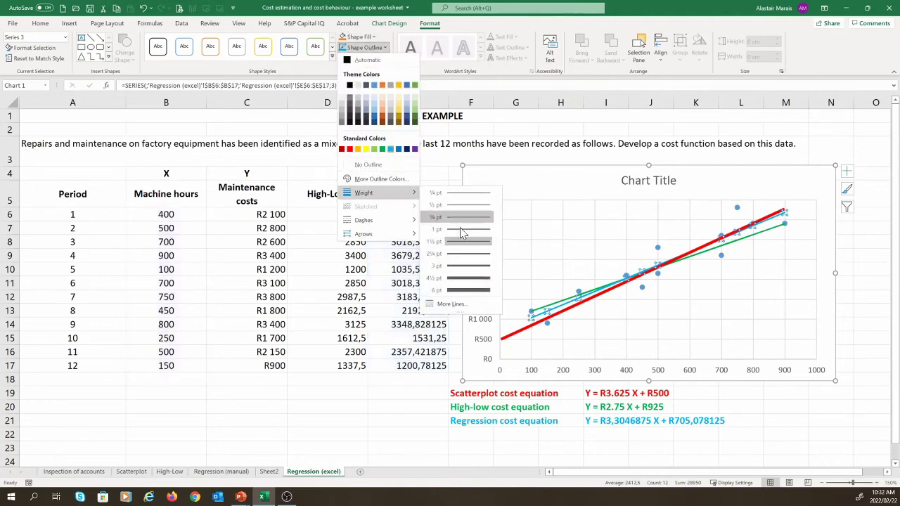
pyautogui.click(459, 267)
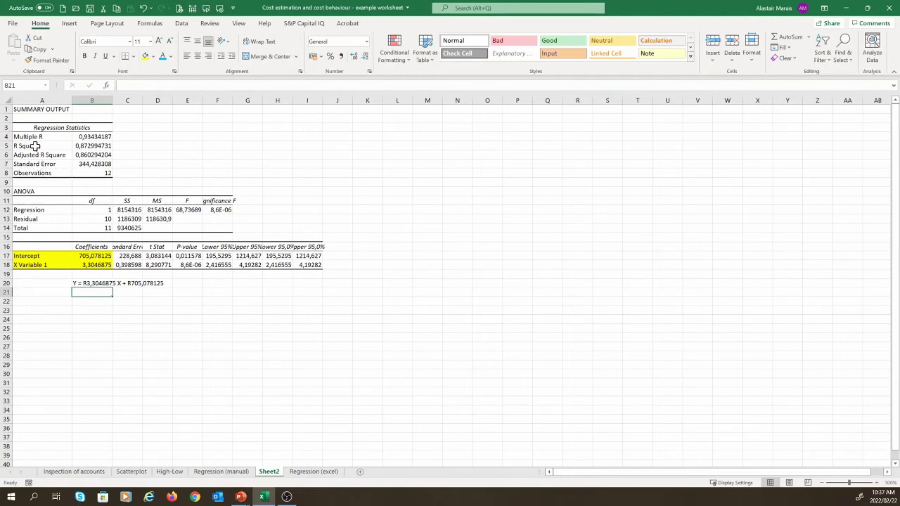
# Fill the R Square label and value in A5:B5 of the summary output on Sheet2 with yellow
pyautogui.click(68, 145)
pyautogui.moveTo(68, 146); pyautogui.dragTo(95, 145)
pyautogui.click(145, 57)
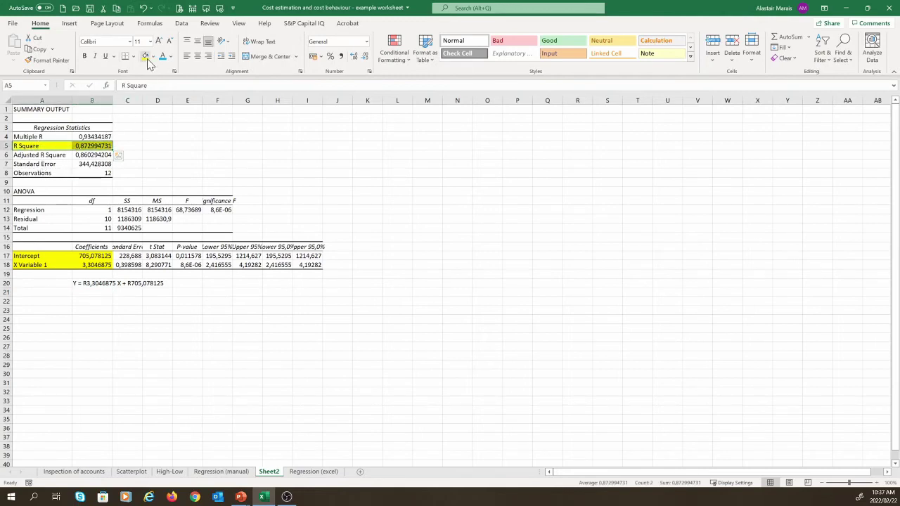